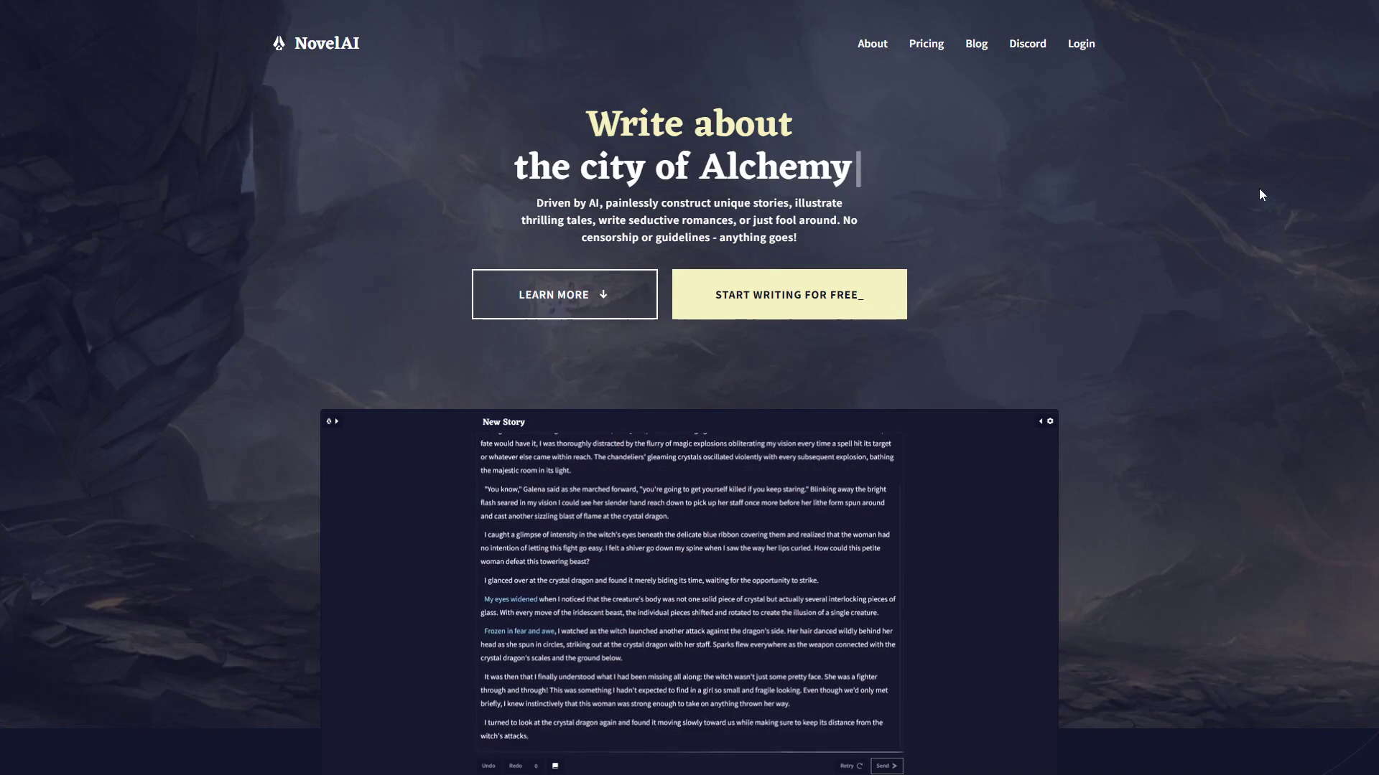
Scroll through the landing page and start creating a new story from the dashboard
{"action": "scroll", "coordinate": [942, 49], "scroll_direction": "down", "scroll_amount": 3}
{"action": "scroll", "coordinate": [941, 49], "scroll_direction": "down", "scroll_amount": 15}
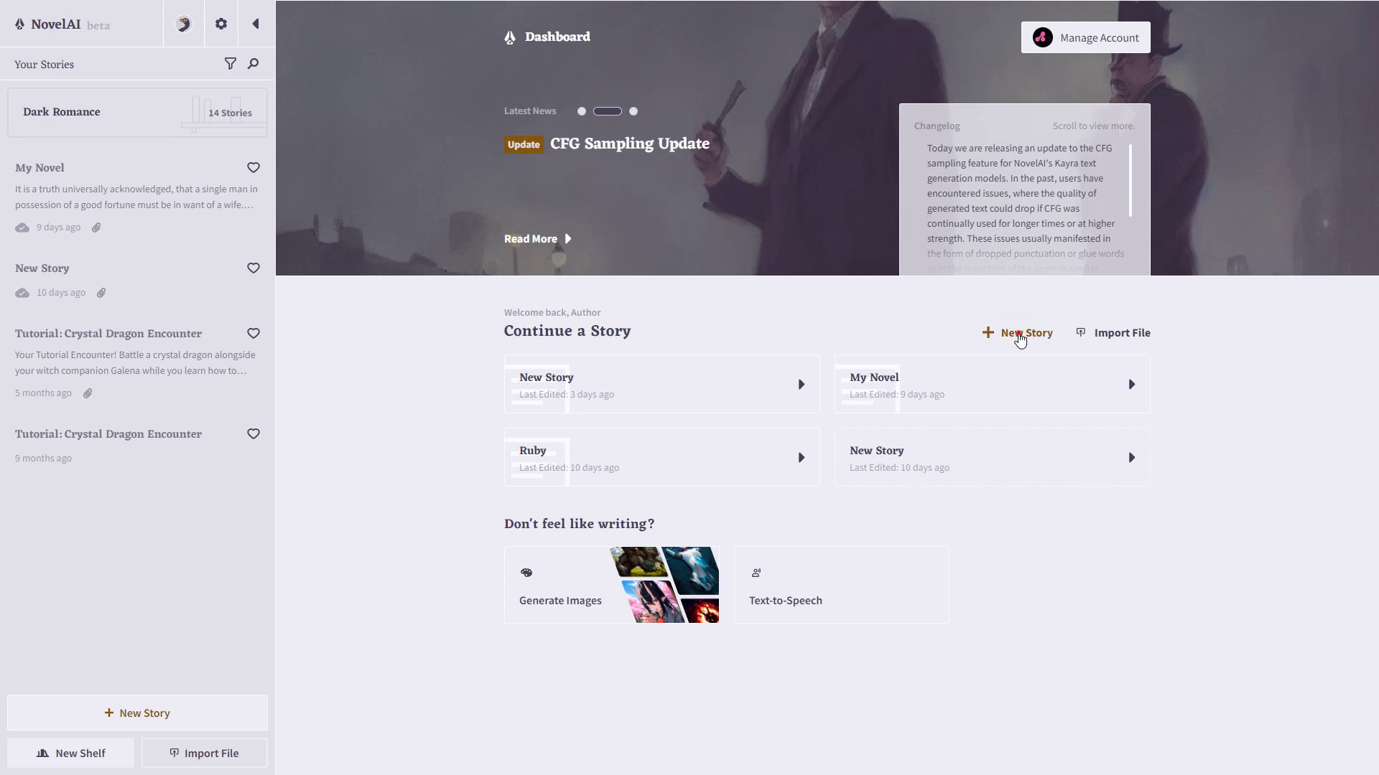
{"action": "left_click", "coordinate": [1020, 334]}
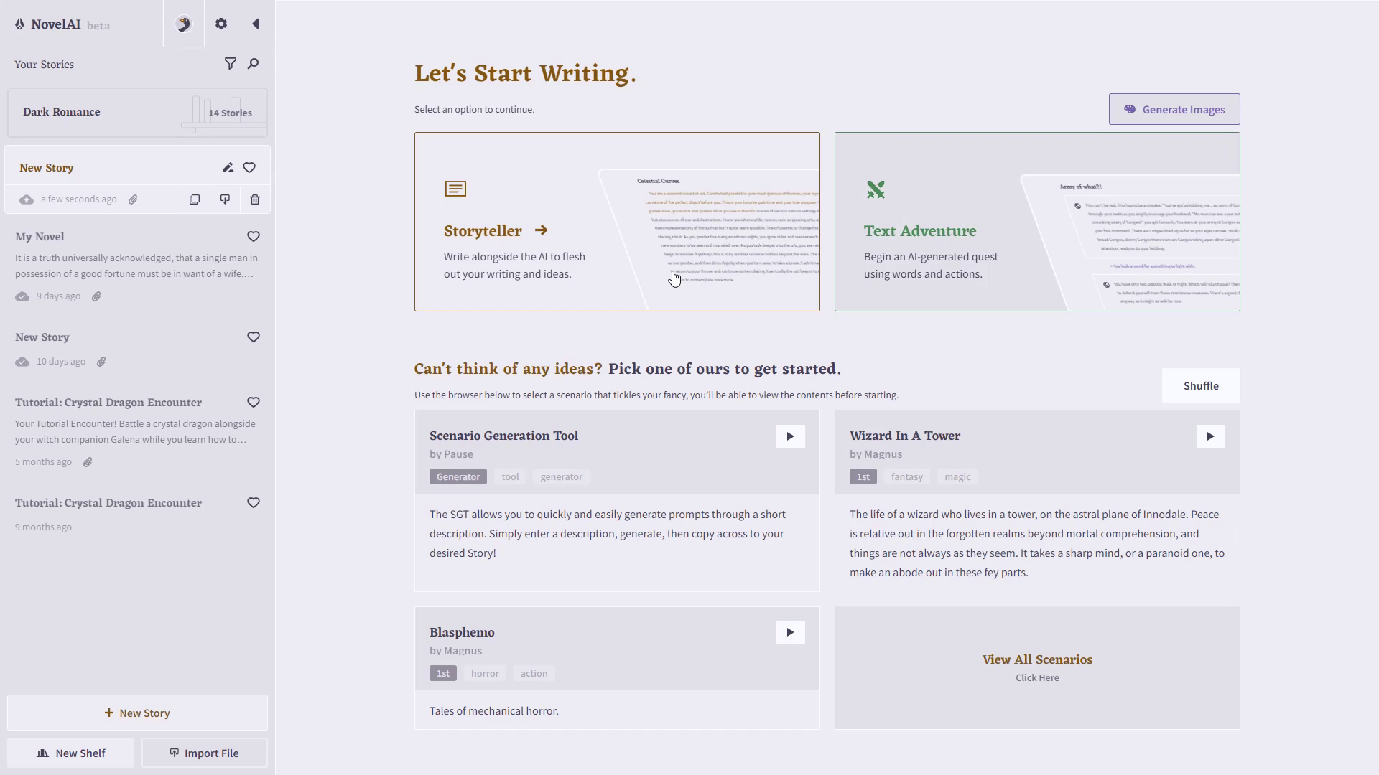
Begin the new story as a Storyteller story and bring up the AI model list
{"action": "left_click", "coordinate": [674, 278]}
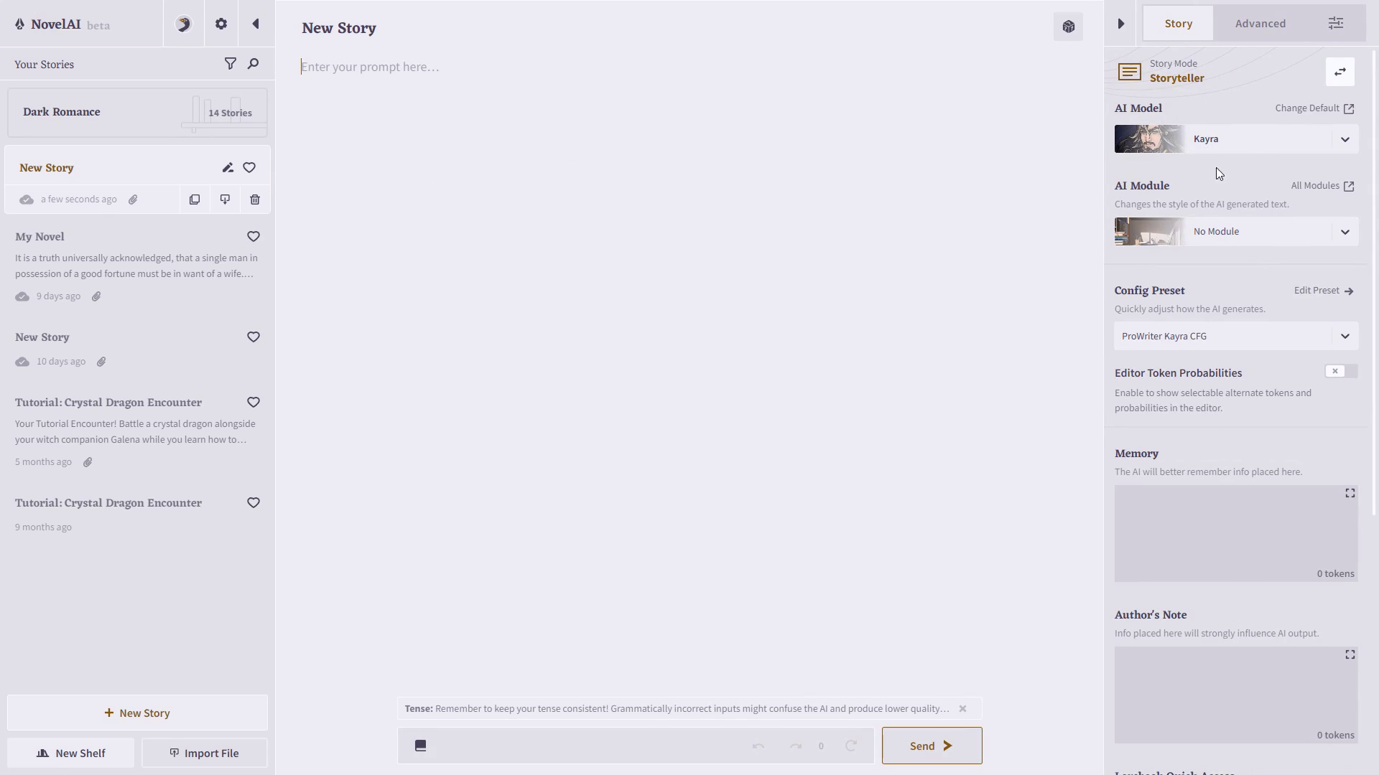
{"action": "left_click", "coordinate": [1249, 150]}
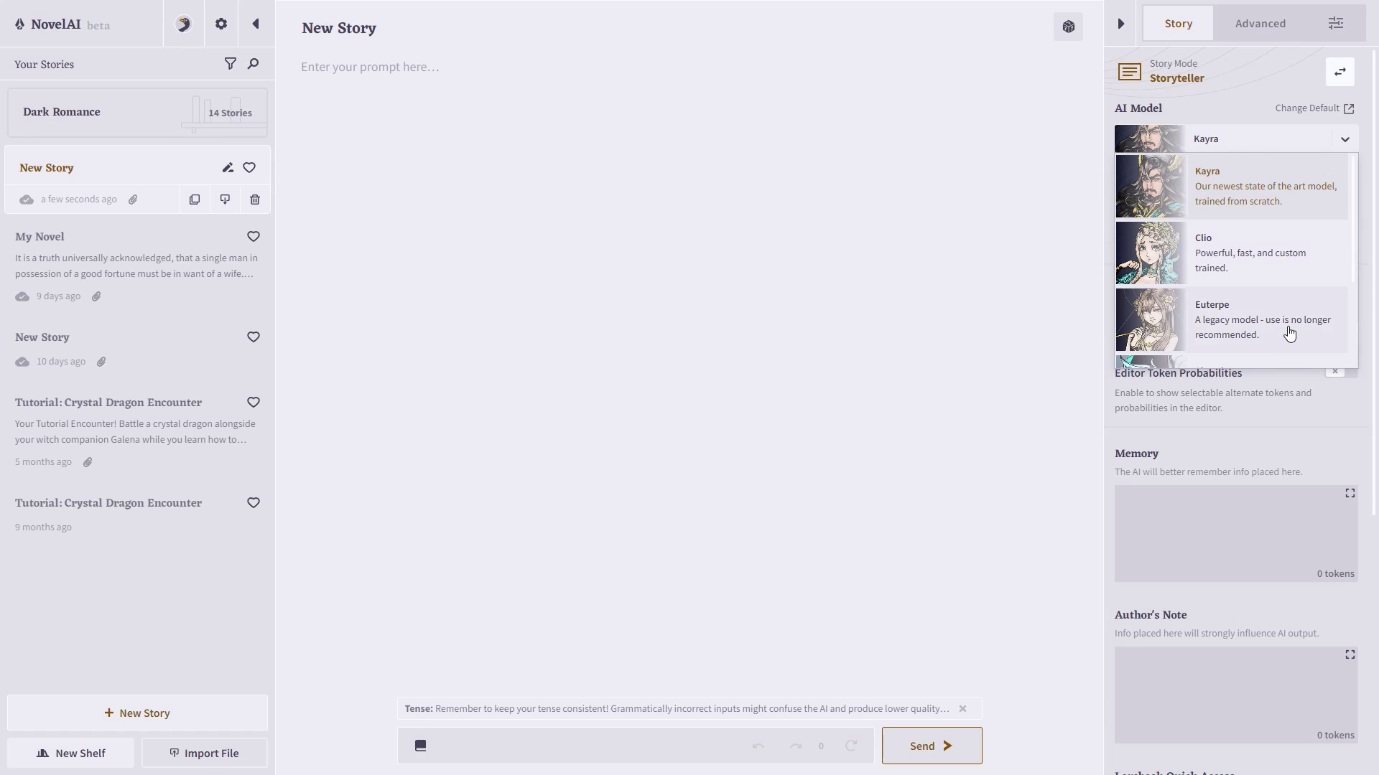
Keep the Kayra model, No Module and ProWriter Kayra CFG preset, then review the preset's generation settings
{"action": "left_click", "coordinate": [1269, 146]}
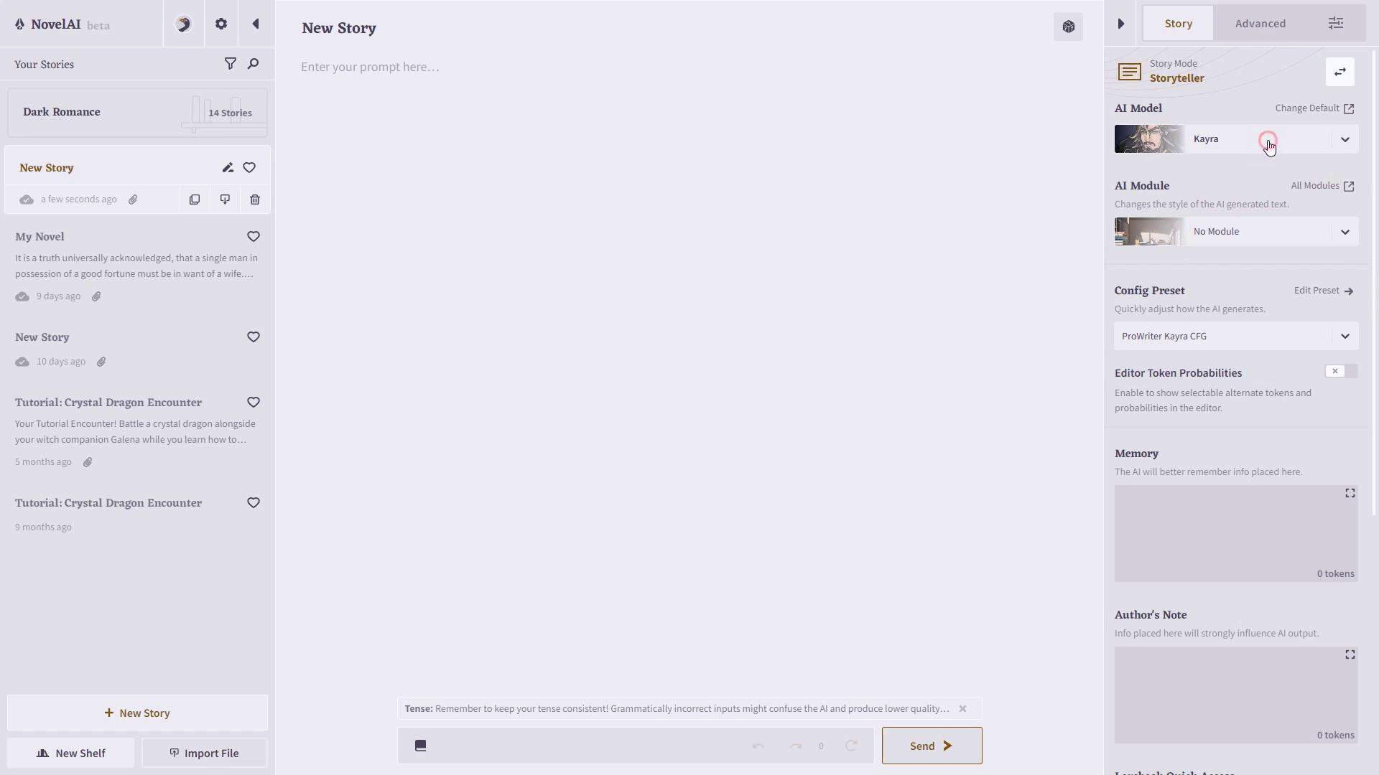
{"action": "left_click", "coordinate": [1273, 234]}
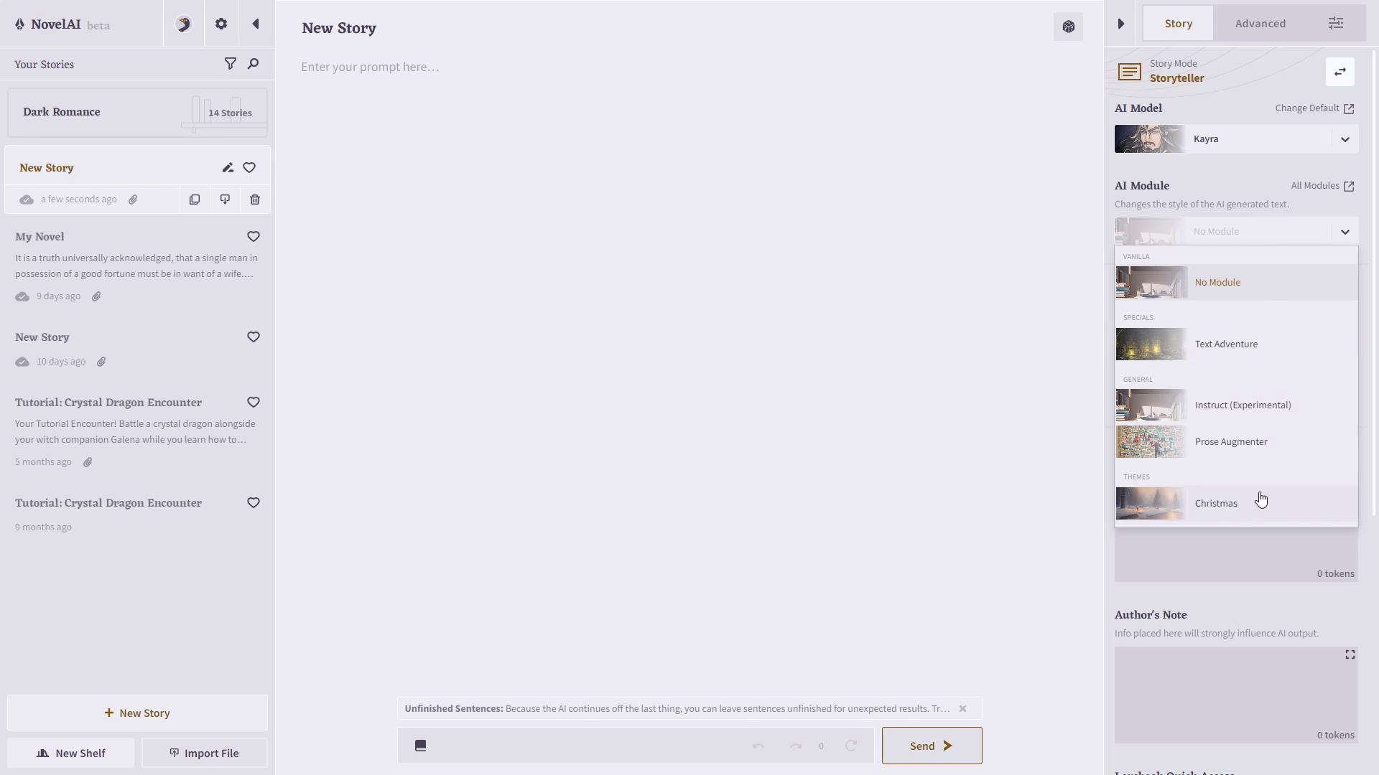
{"action": "left_click", "coordinate": [1270, 281]}
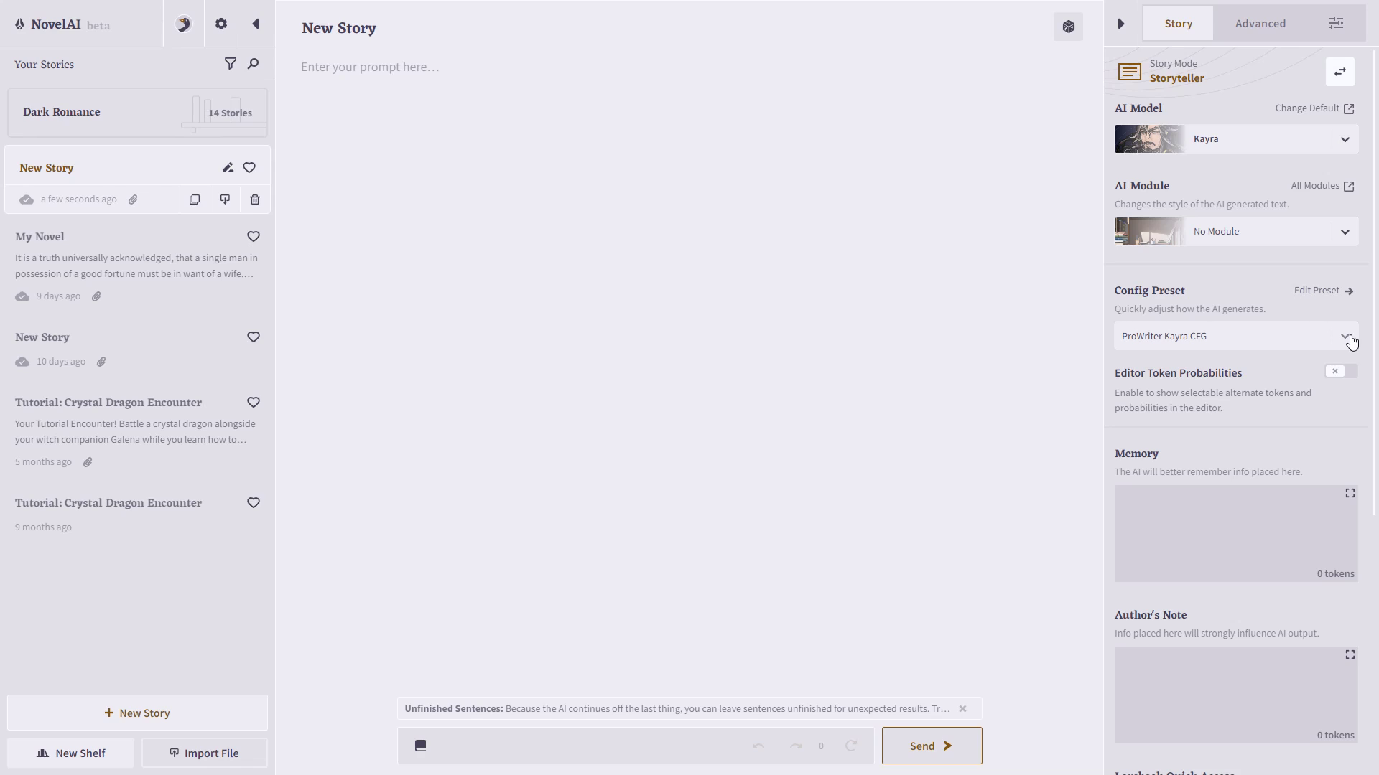
{"action": "left_click", "coordinate": [1347, 337]}
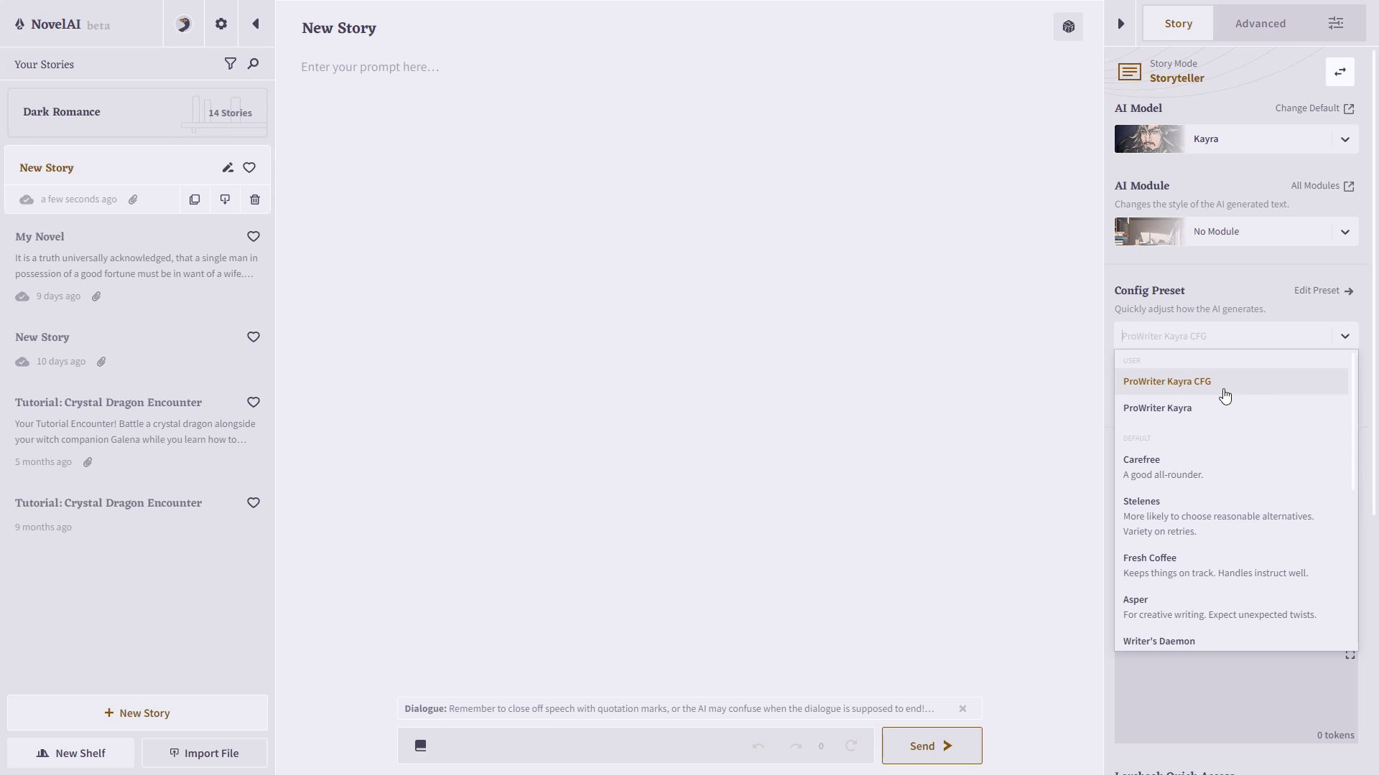
{"action": "left_click", "coordinate": [1346, 343]}
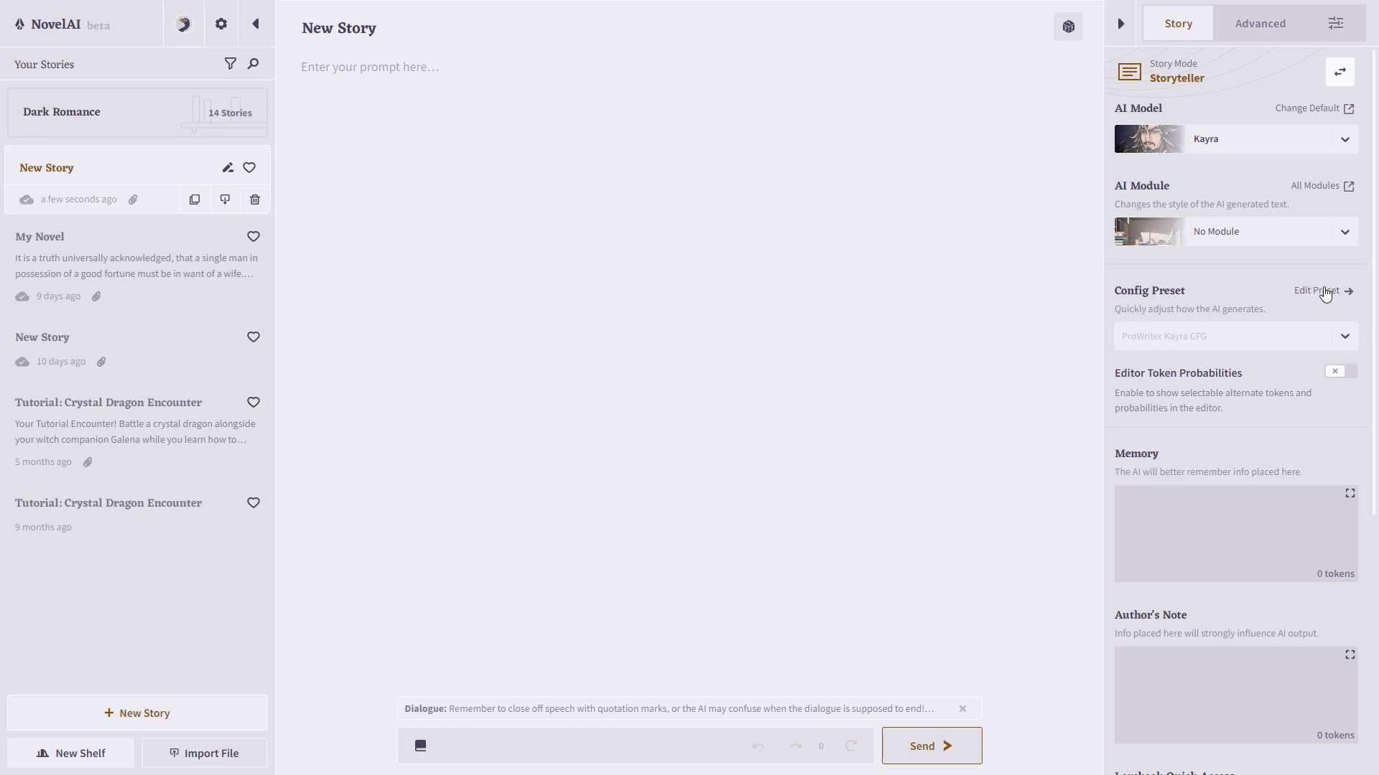
{"action": "left_click", "coordinate": [1324, 291]}
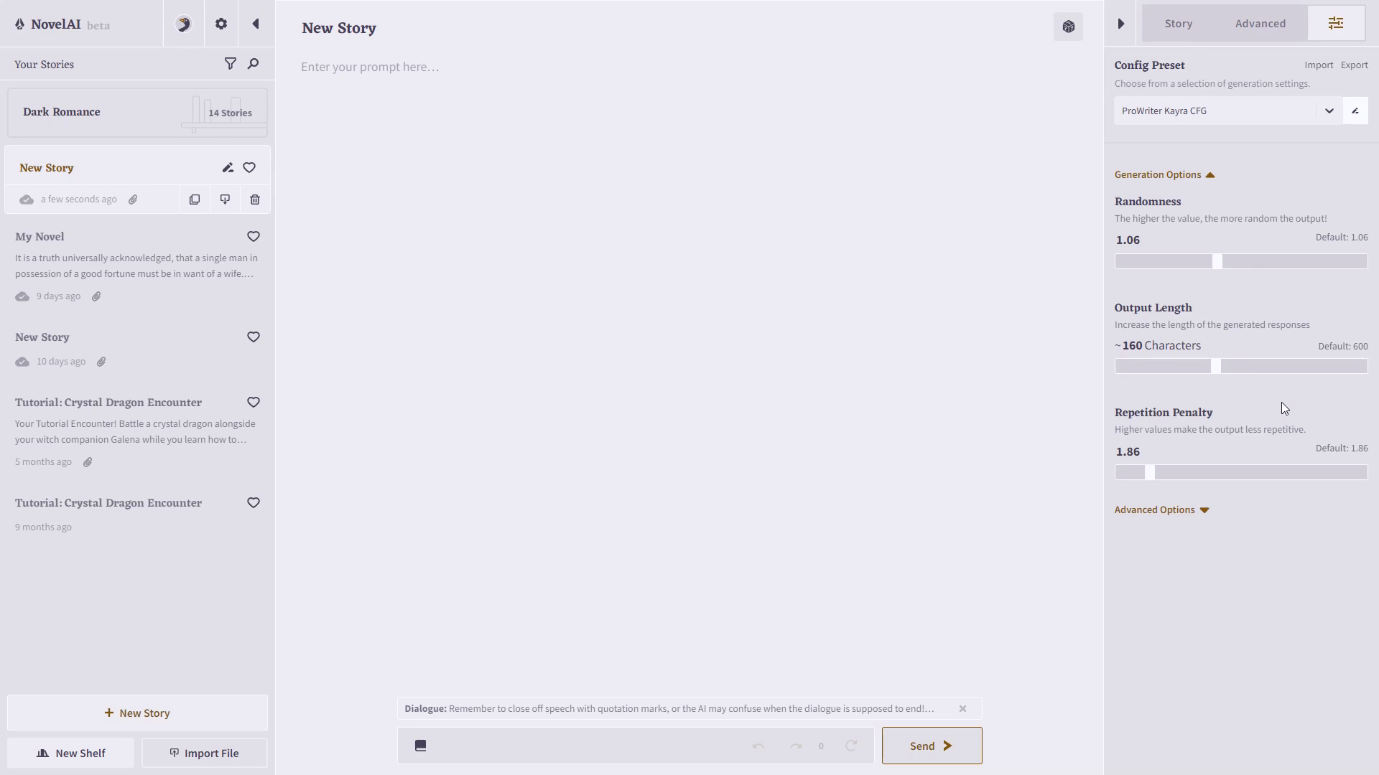
{"action": "left_click", "coordinate": [1180, 28]}
Scroll the story settings panel down to the Story Options section
{"action": "scroll", "coordinate": [1265, 457], "scroll_direction": "down", "scroll_amount": 1}
{"action": "scroll", "coordinate": [1265, 456], "scroll_direction": "down", "scroll_amount": 5}
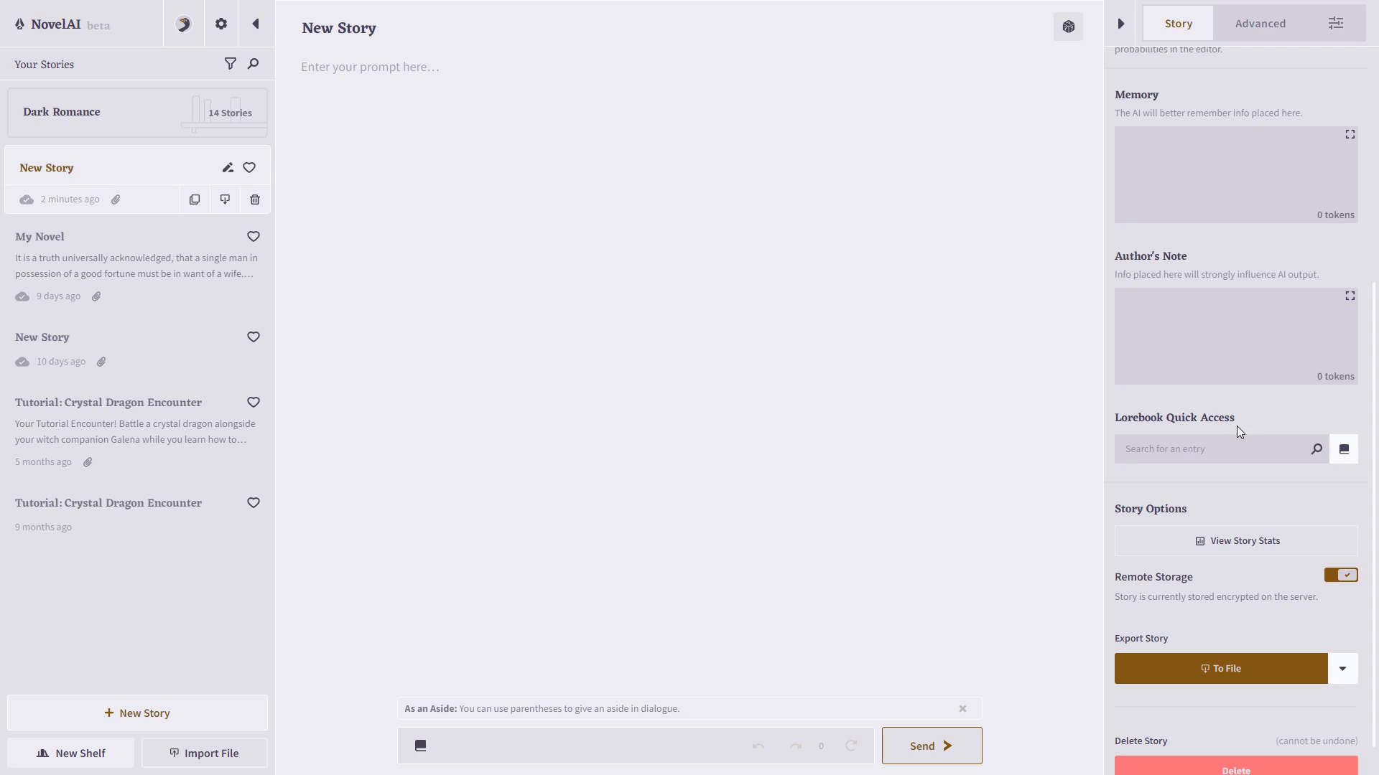
{"action": "scroll", "coordinate": [1237, 430], "scroll_direction": "down", "scroll_amount": 1}
Check the blank story's statistics, close them, and export the story to a file
{"action": "left_click", "coordinate": [1242, 504]}
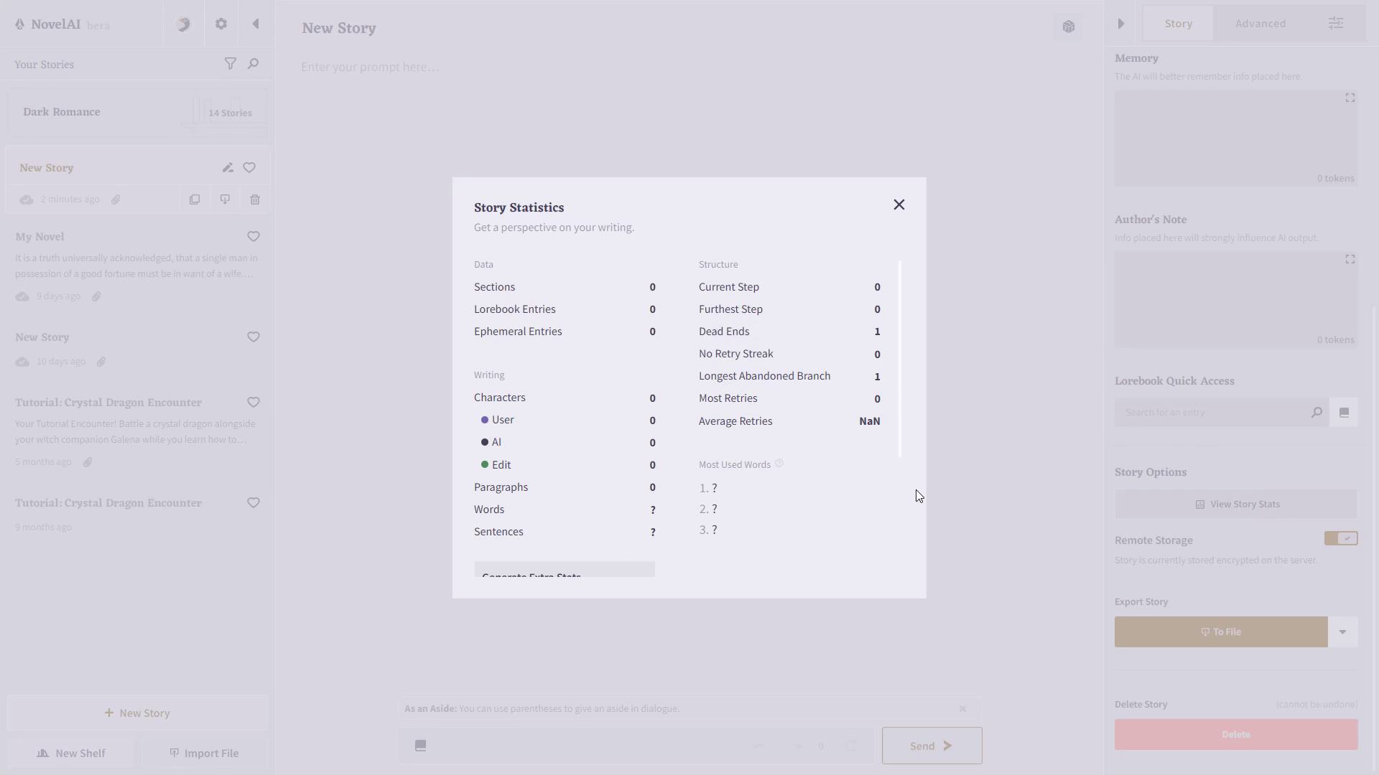
{"action": "left_click", "coordinate": [899, 207]}
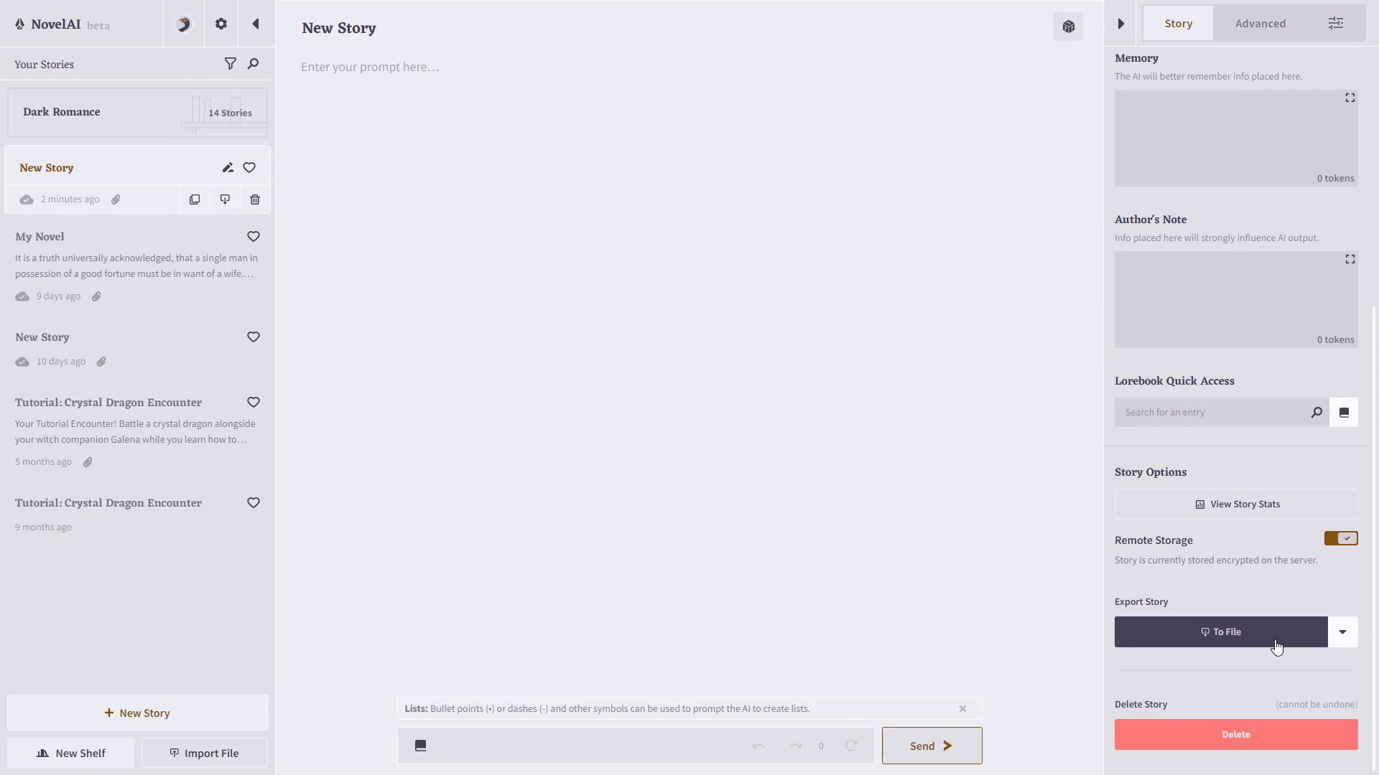
{"action": "left_click", "coordinate": [1276, 646]}
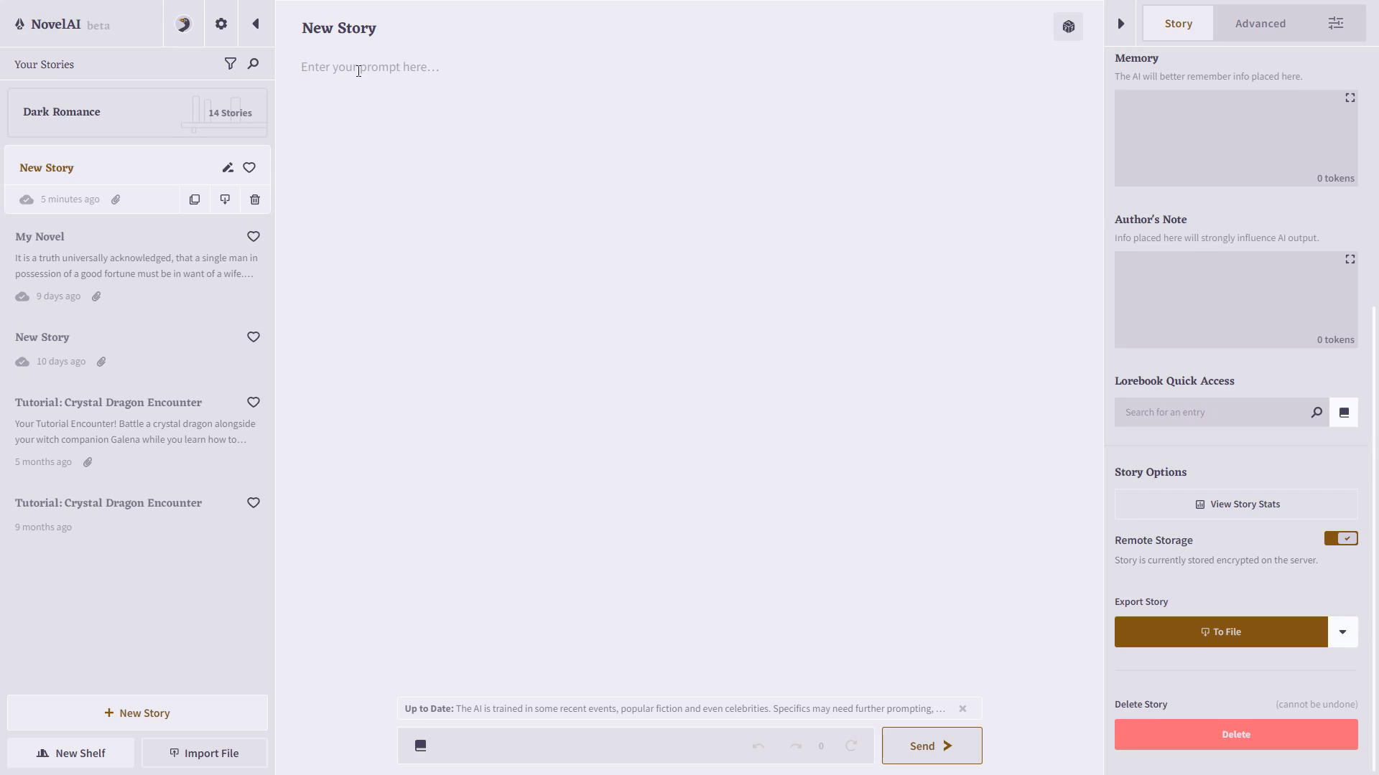
Paste the Pride and Prejudice opening, title the story 'Pride & Prejudice', and generate AI continuations
{"action": "type", "text": "It is a truth universally acknowledged, that a single man in possession of a good fortune must be in want of a wife. However little known the feelings or views of such a man may be on his first entering a neighbourhood, this truth is so well fixed in the minds of the surrounding families, that he is considered as the rightful property of some one or other of their daughters. \"My dear Mr. Bennet,\" said his lady to him one day, \"have you heard that Netherfield Park is let at last?{2}\" Mr. Bennet replied that he had not. \"But it is,\" returned she; \"for Mrs. Long has just been here, and she told me all about it.\" Mr. Bennet made no answer. \"Do not you want to know who has taken it?\" cried his wife, impatiently. \"You want to tell me, and I have no objection to hearing it.\""}
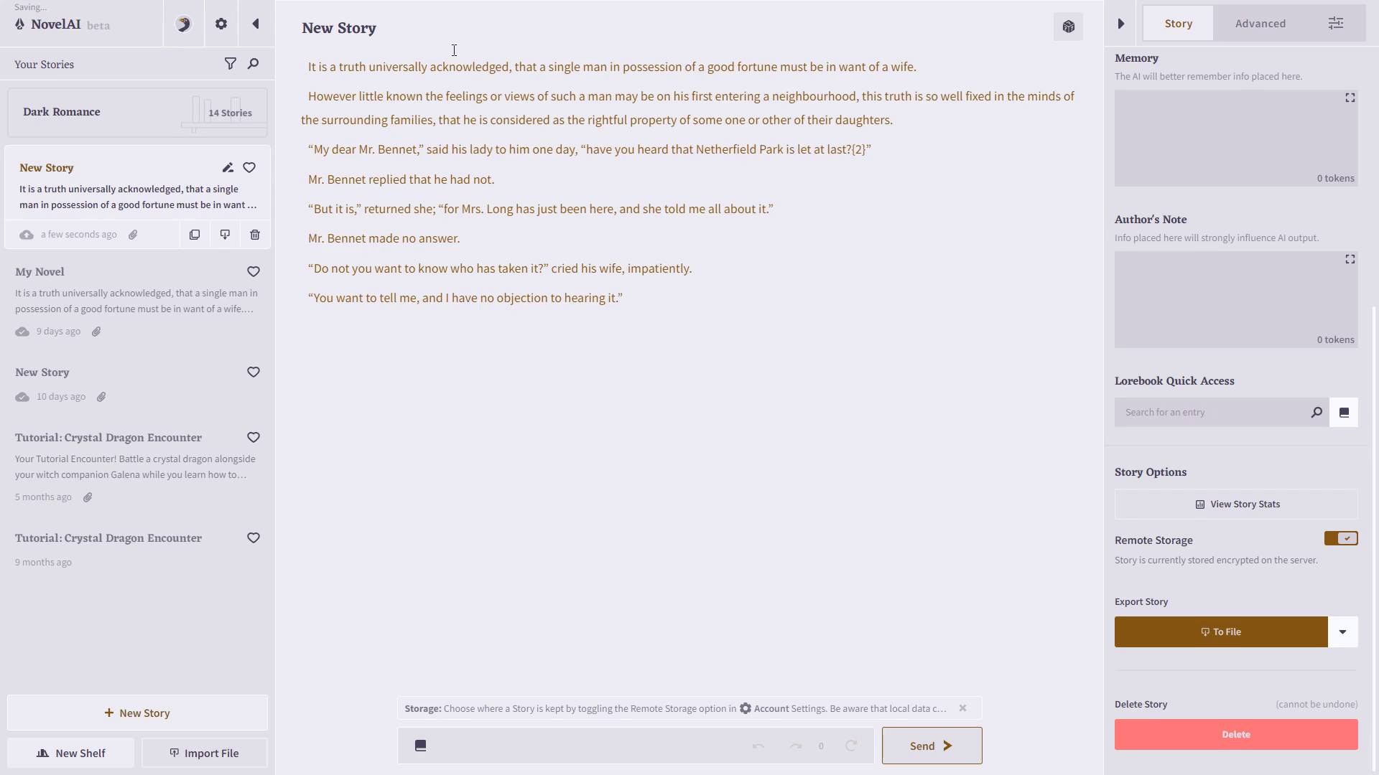
{"action": "left_click_drag", "start_coordinate": [378, 29], "coordinate": [301, 28]}
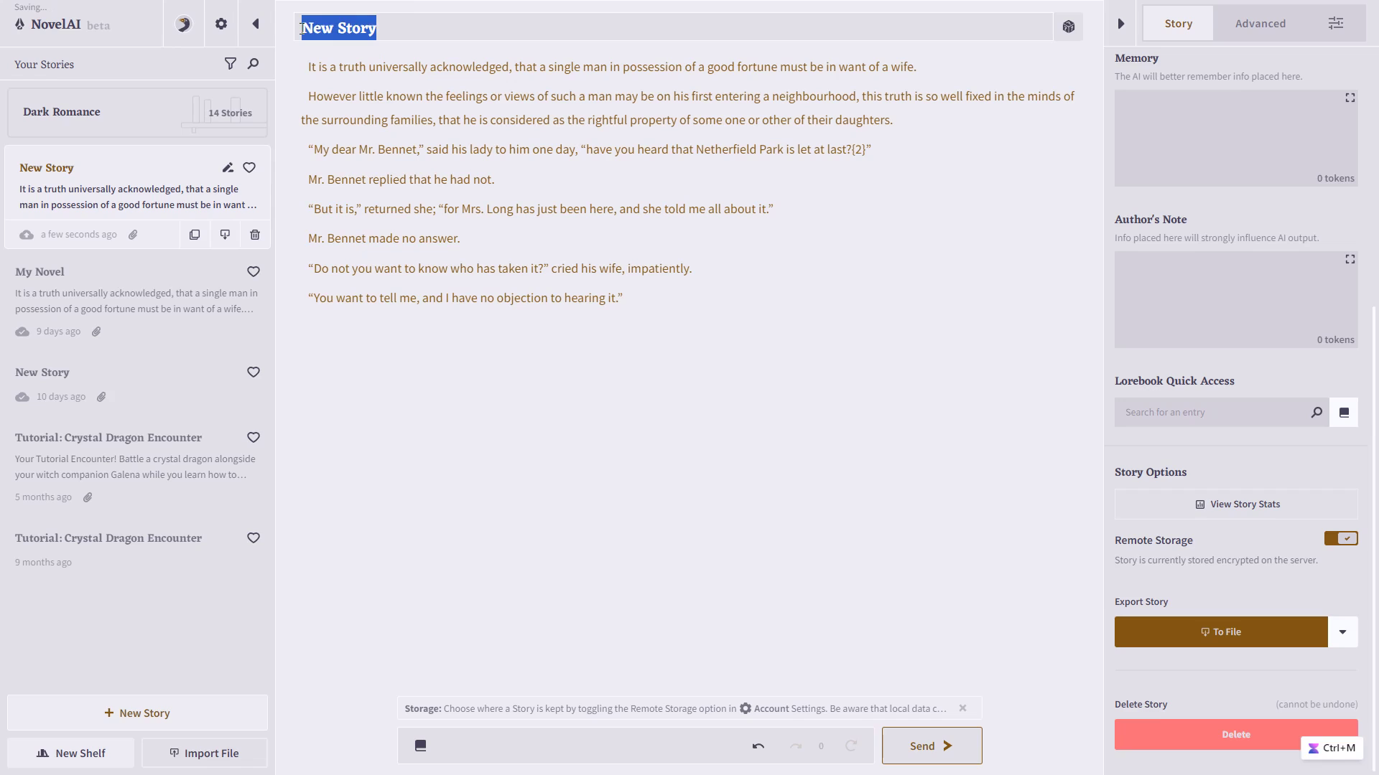
{"action": "type", "text": "Pride & Prejudice"}
{"action": "key", "text": "Return"}
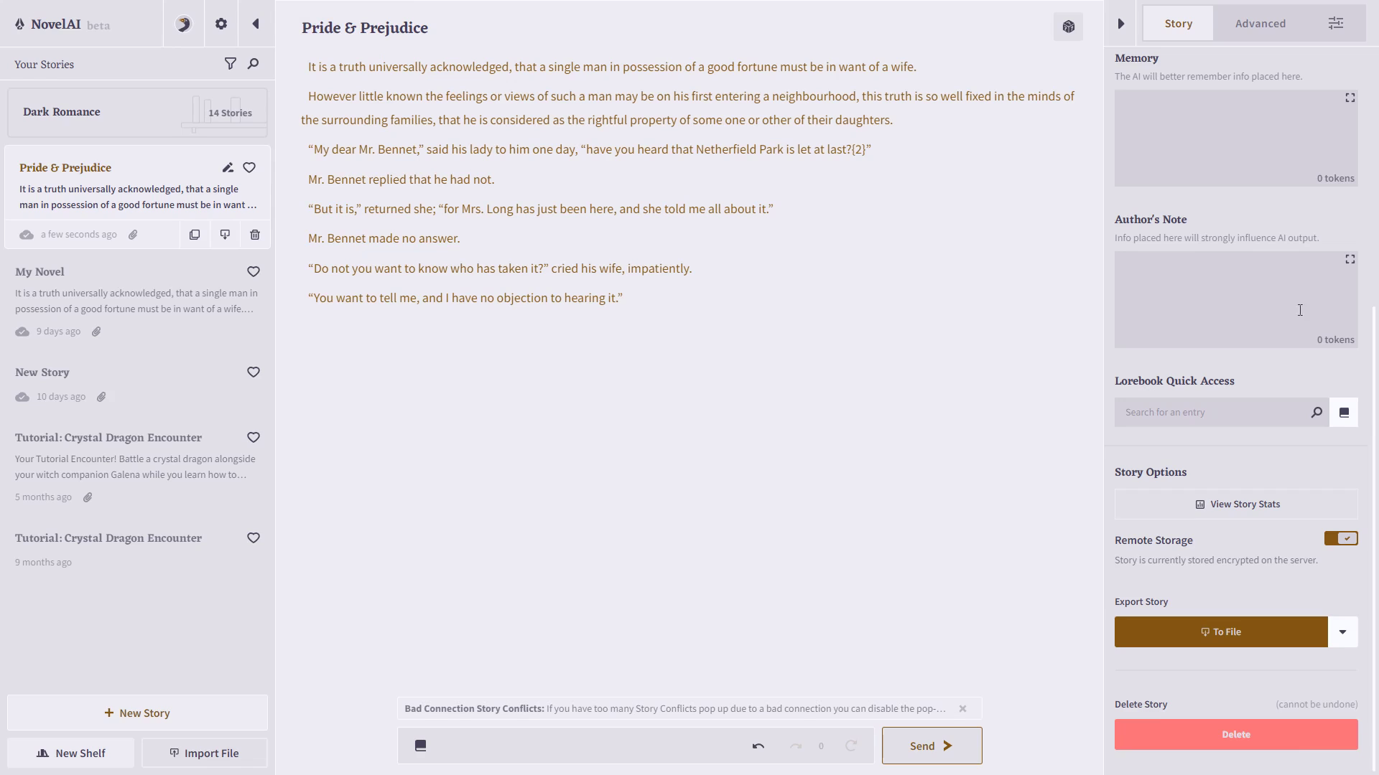
{"action": "left_click", "coordinate": [929, 749]}
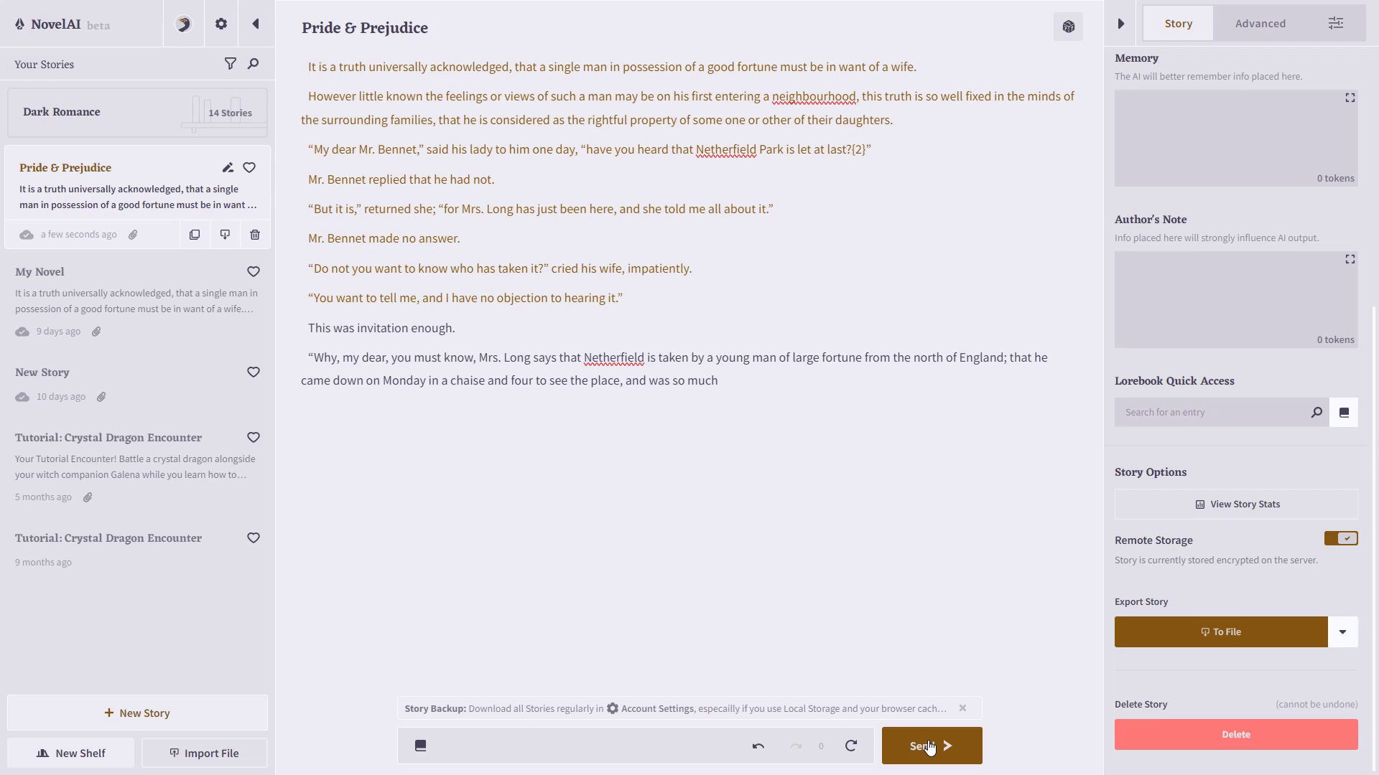
{"action": "left_click", "coordinate": [929, 748]}
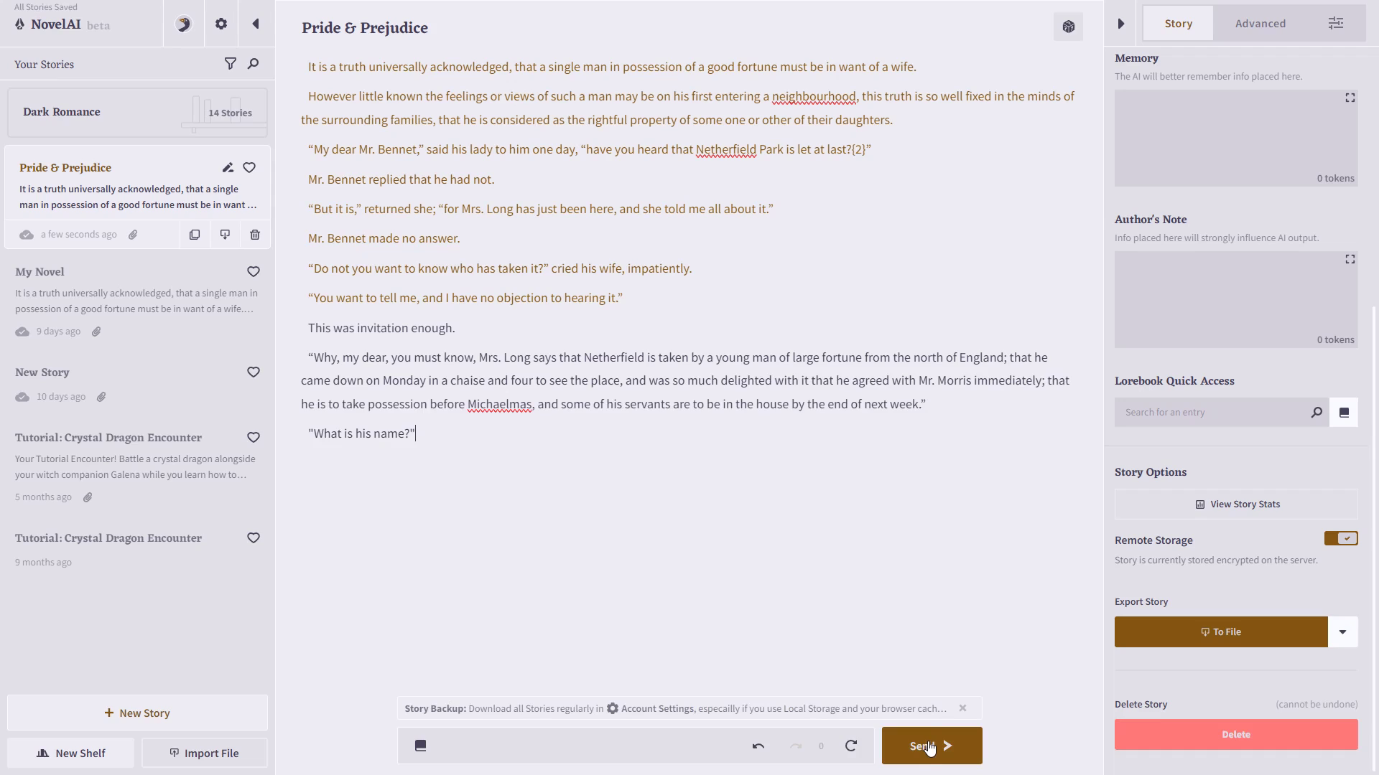
Generate AI dialogue through Mrs. Bennet's four-or-five-thousand line and select the name Bingley
{"action": "left_click", "coordinate": [929, 747]}
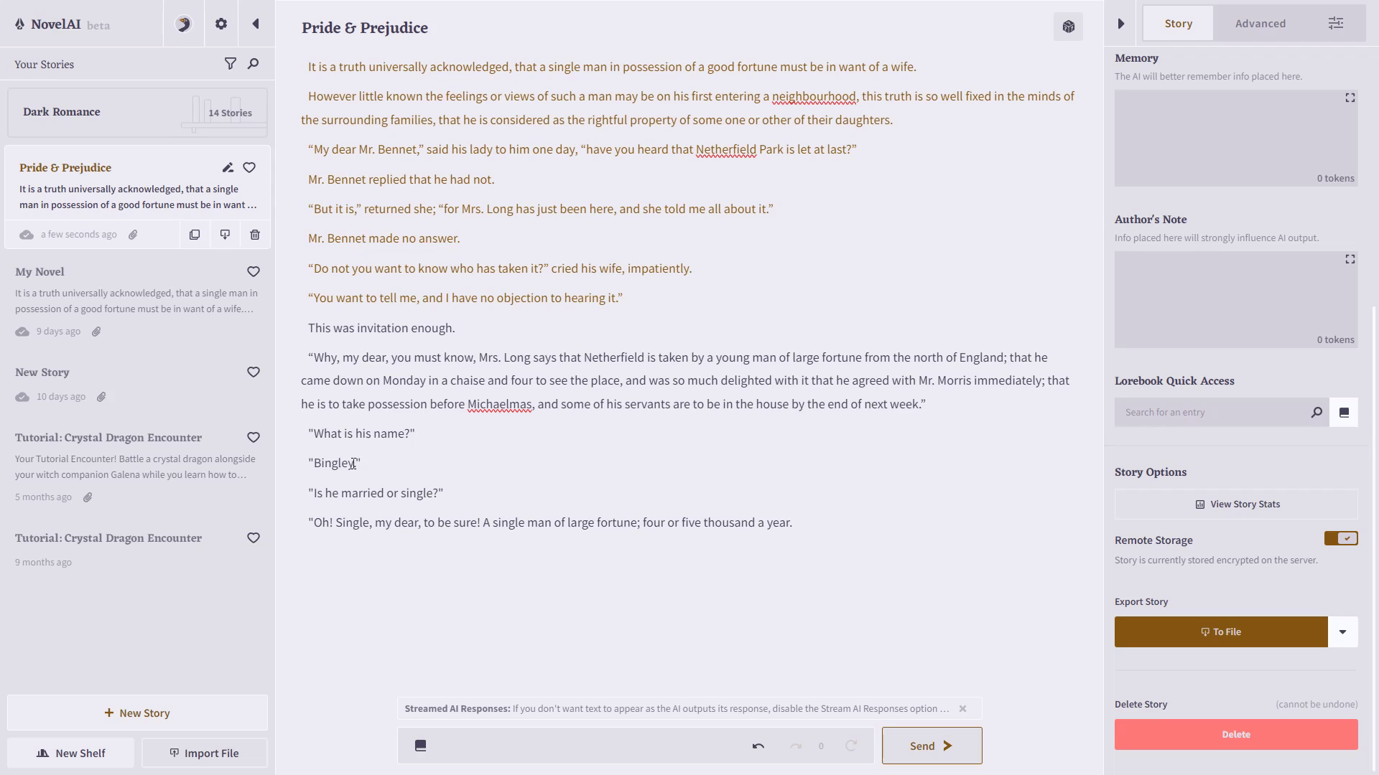
{"action": "left_click_drag", "start_coordinate": [356, 465], "coordinate": [319, 476]}
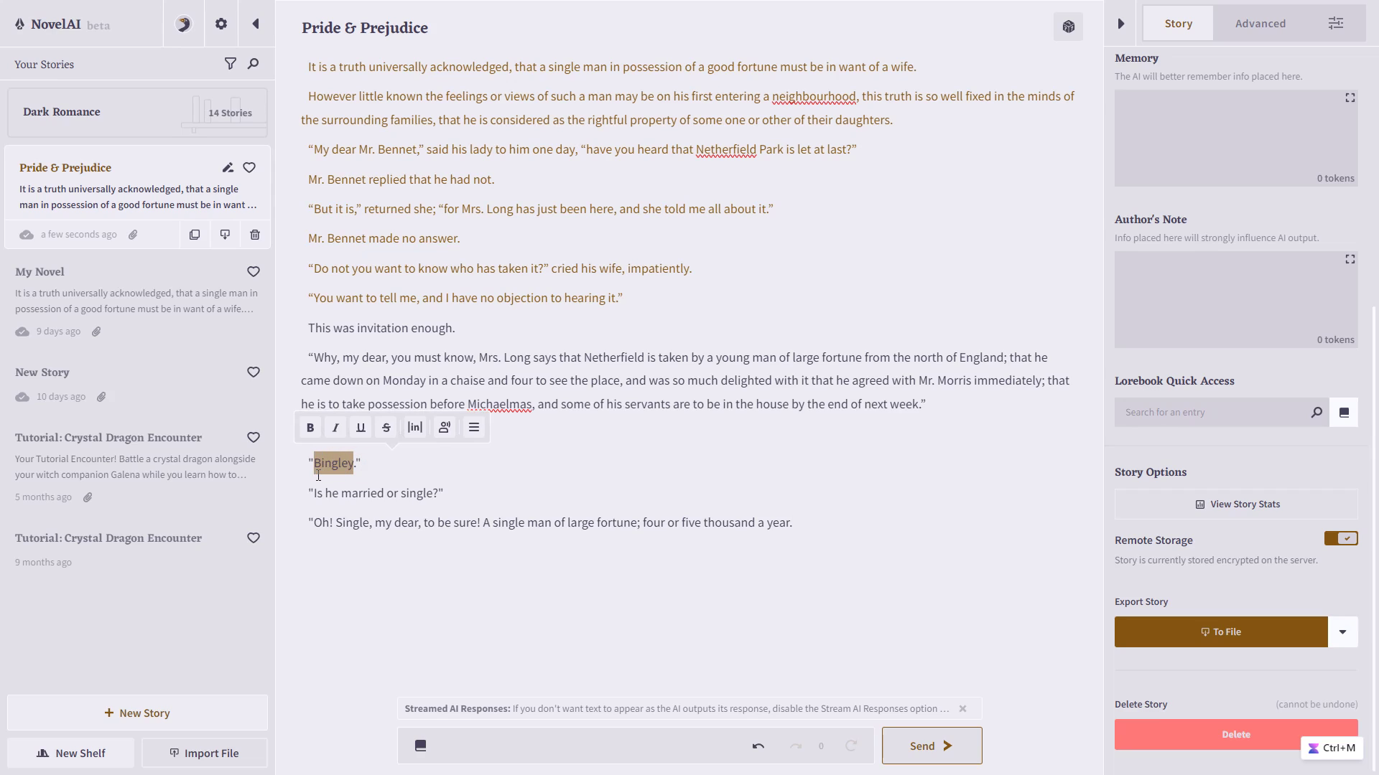
Rename Bingley to Cavendish, change his fortune to nine or ten thousand, and get two AI continuations
{"action": "type", "text": "Cavendish"}
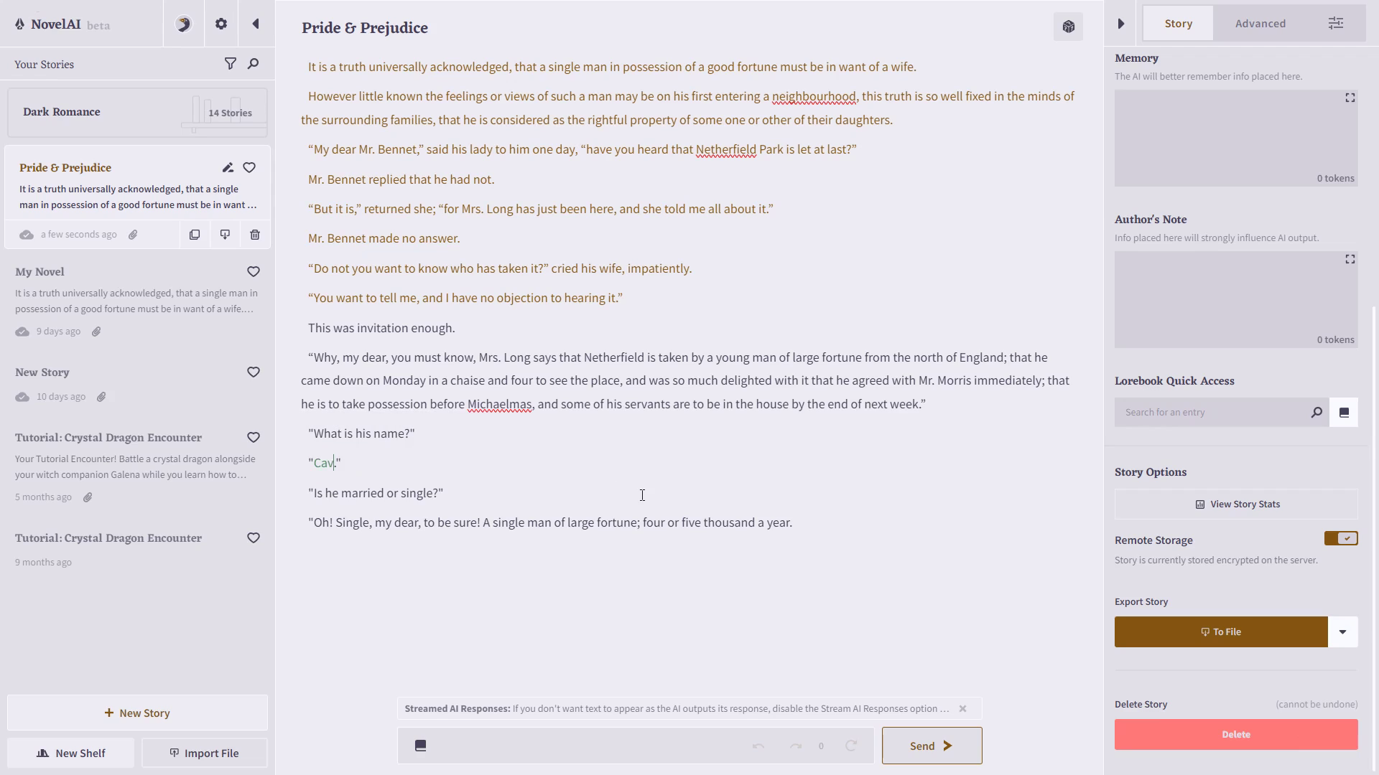
{"action": "left_click_drag", "start_coordinate": [643, 523], "coordinate": [665, 521]}
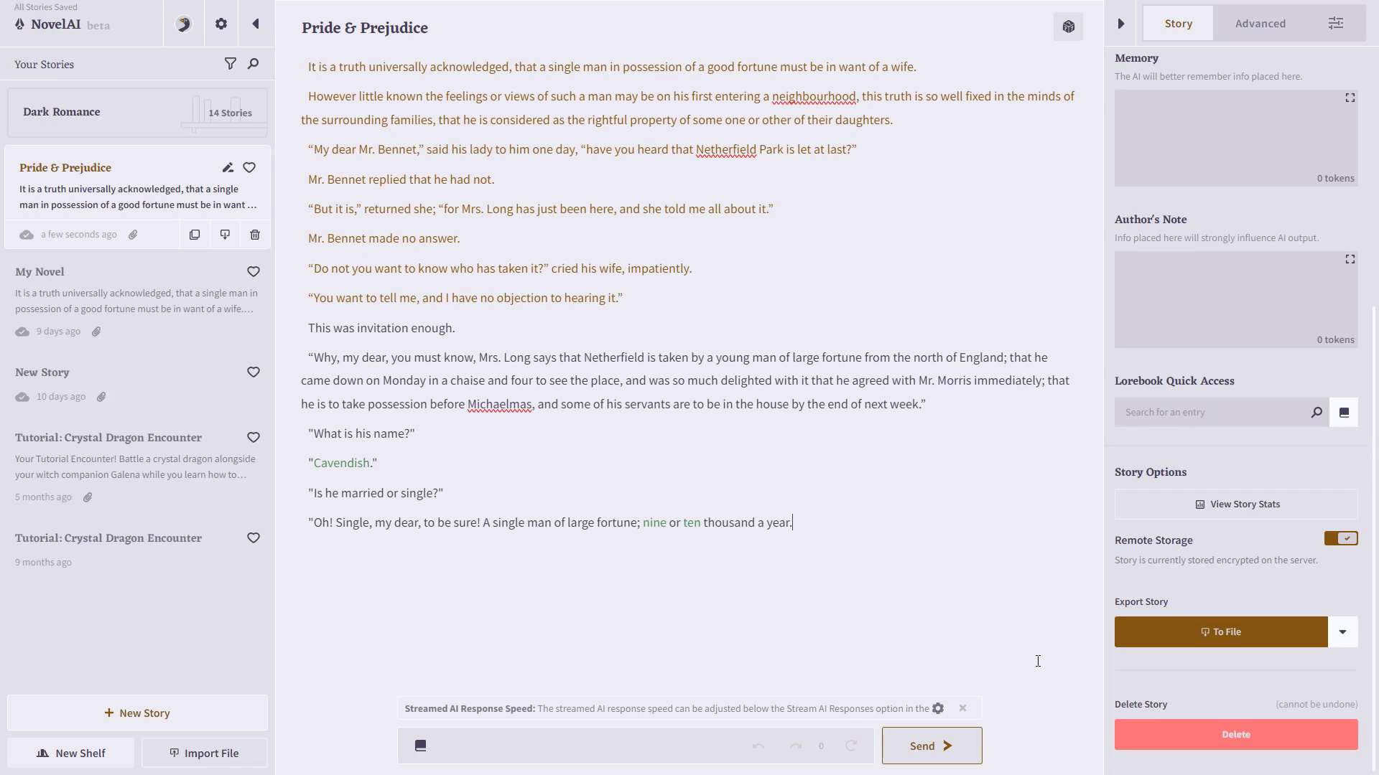
{"action": "left_click", "coordinate": [976, 746]}
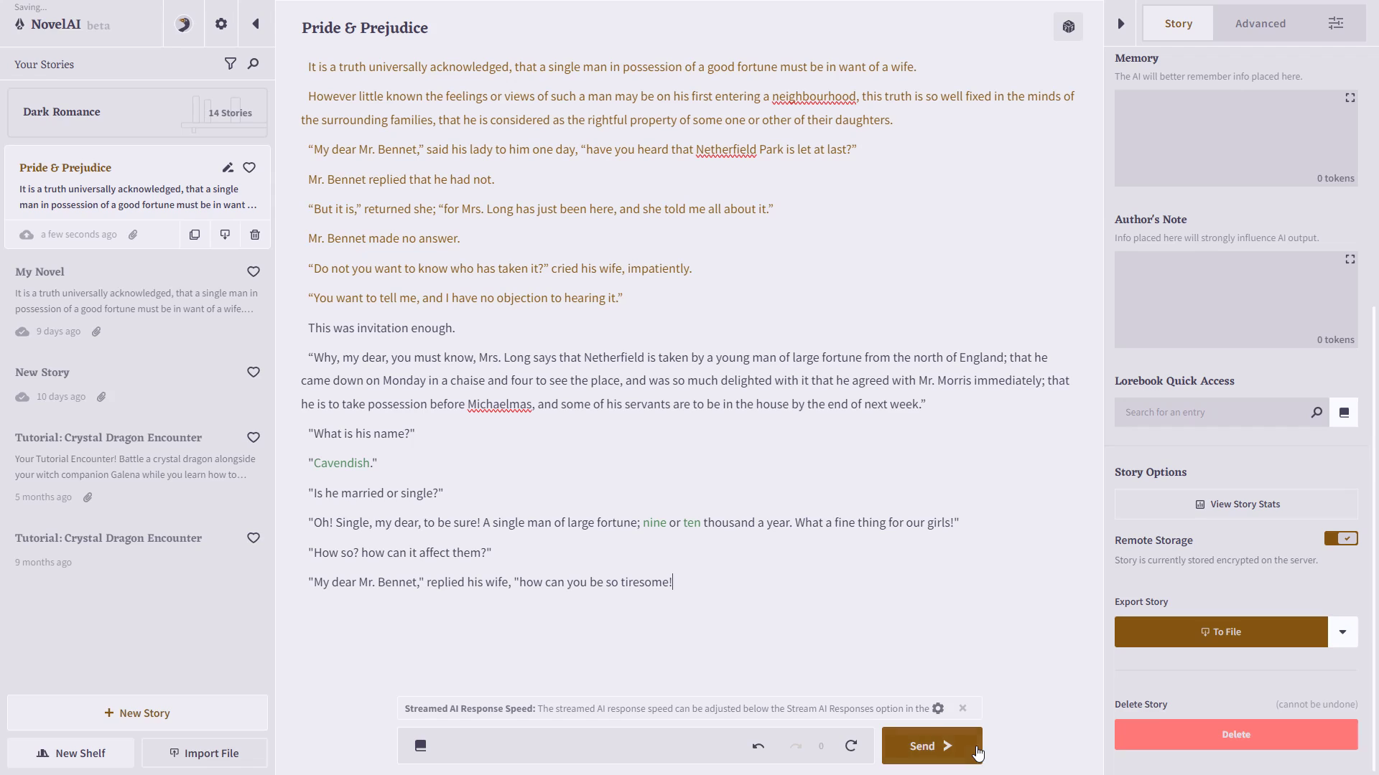
{"action": "left_click", "coordinate": [977, 751]}
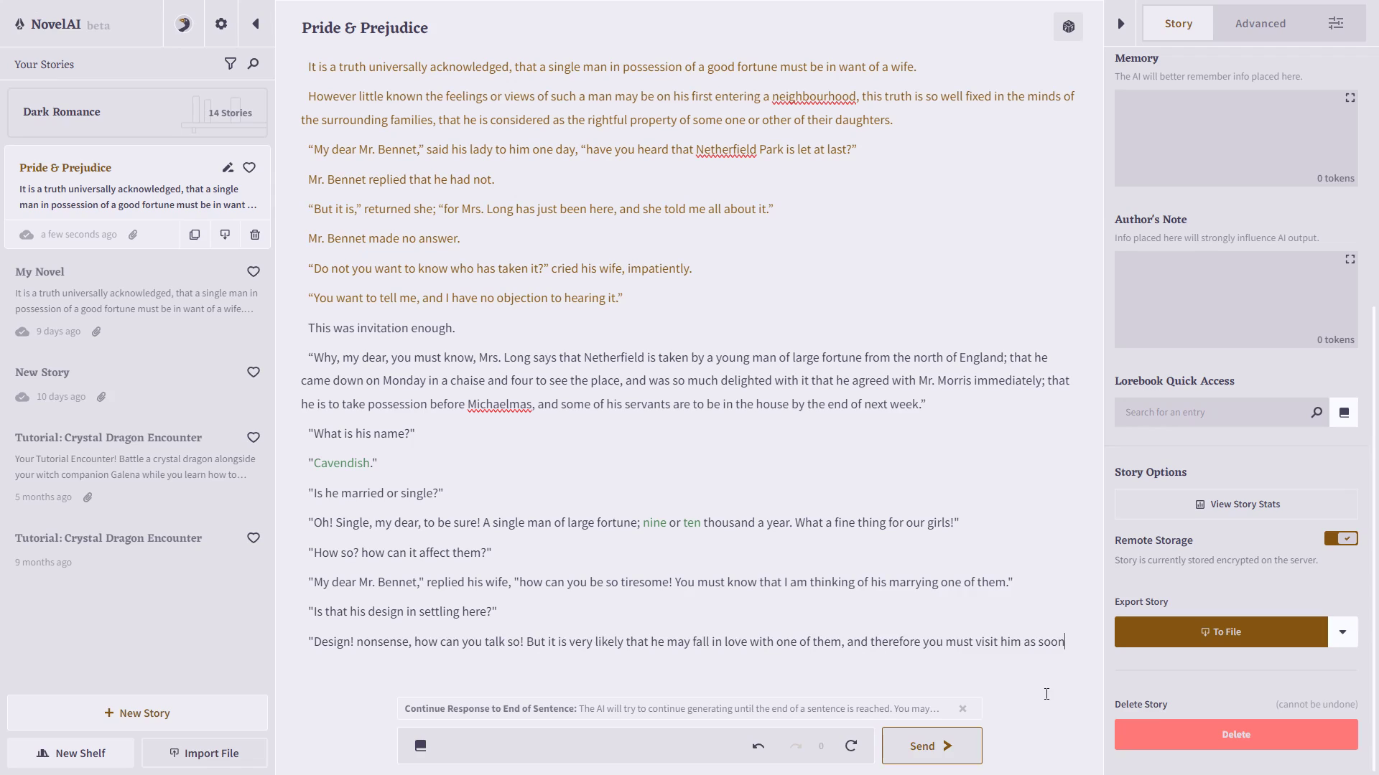
{"action": "left_click_drag", "start_coordinate": [1068, 642], "coordinate": [309, 611]}
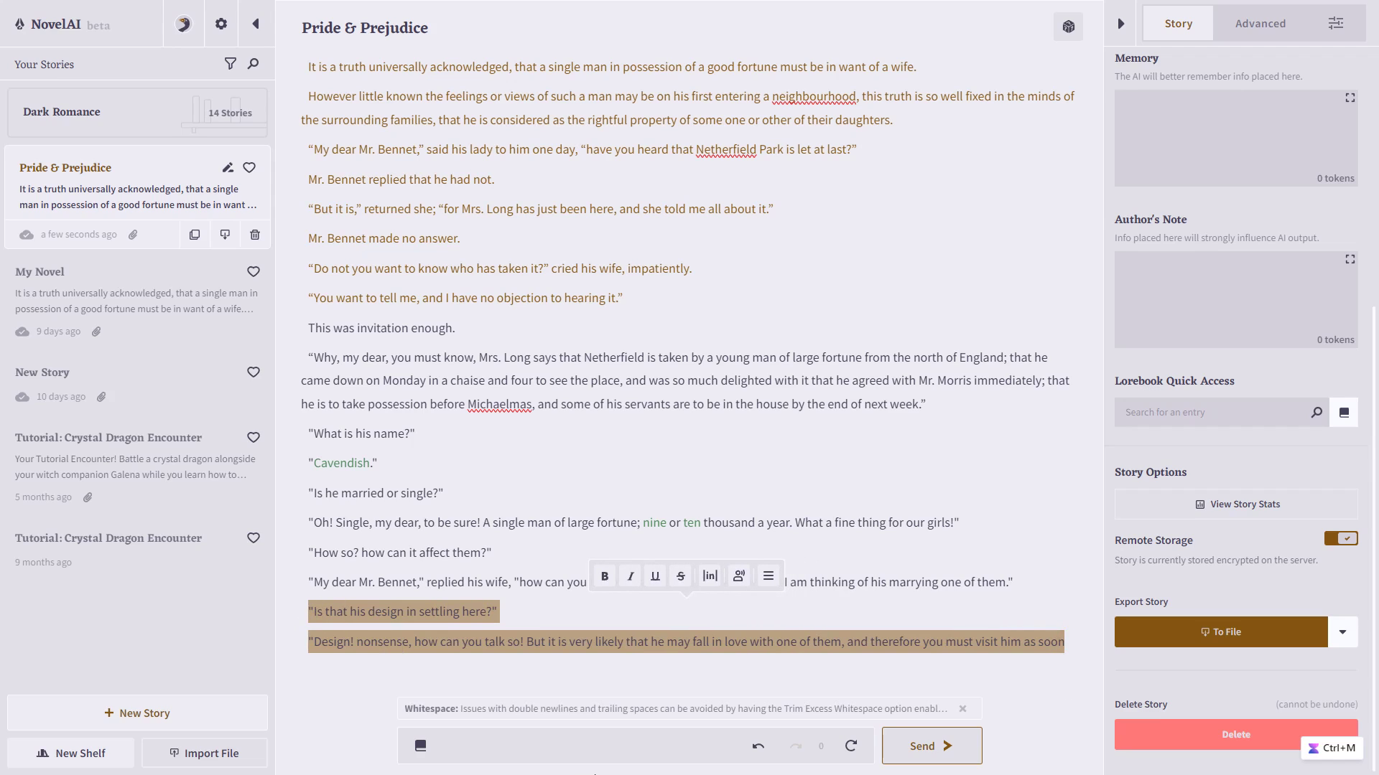
Replace the last two AI paragraphs with Mrs. Bennet's 'If you don't' poisoning threat and generate a continuation
{"action": "key", "text": "BackSpace"}
{"action": "key", "text": "BackSpace"}
{"action": "type", "text": "If"}
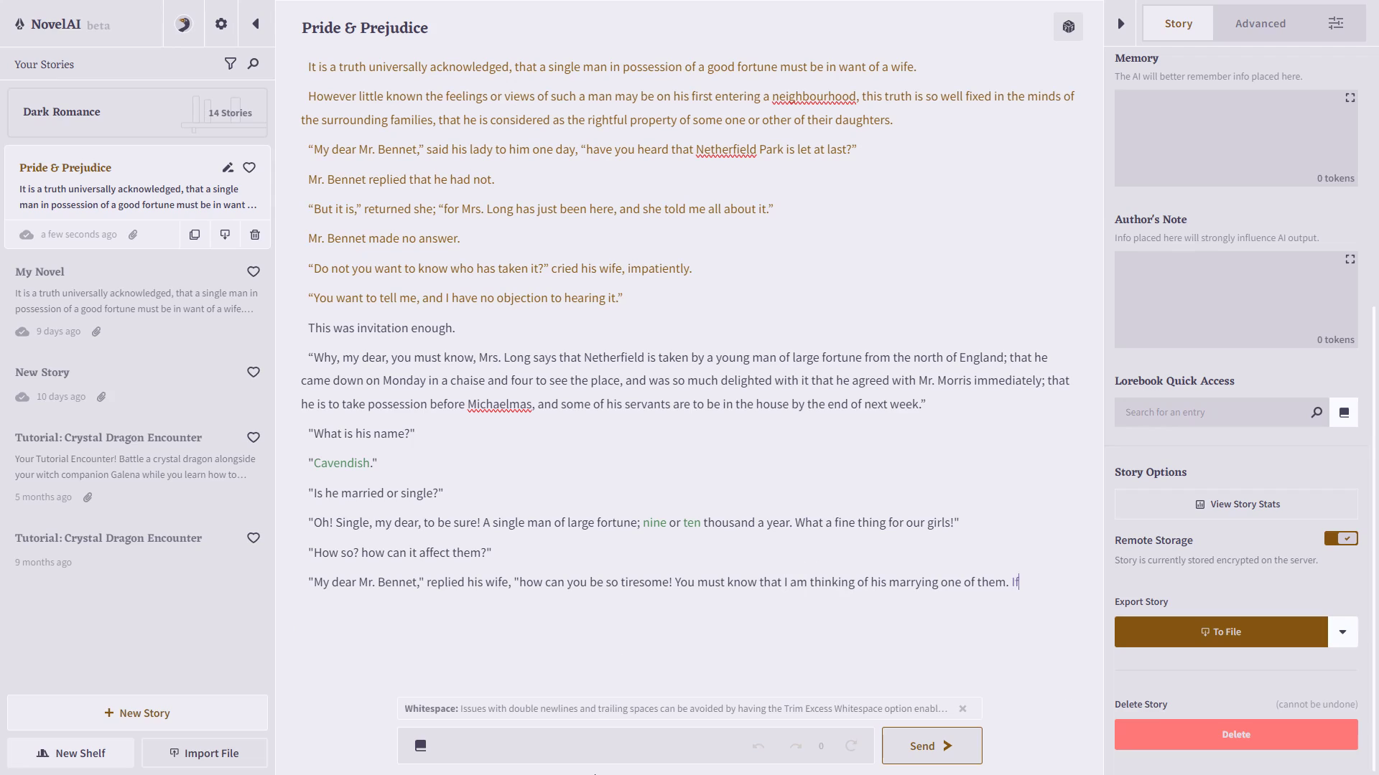
{"action": "type", "text": " you don't"}
{"action": "type", "text": "agree to my conditions, I will poison you in your sleep and make your regret the day you crossed me.\""}
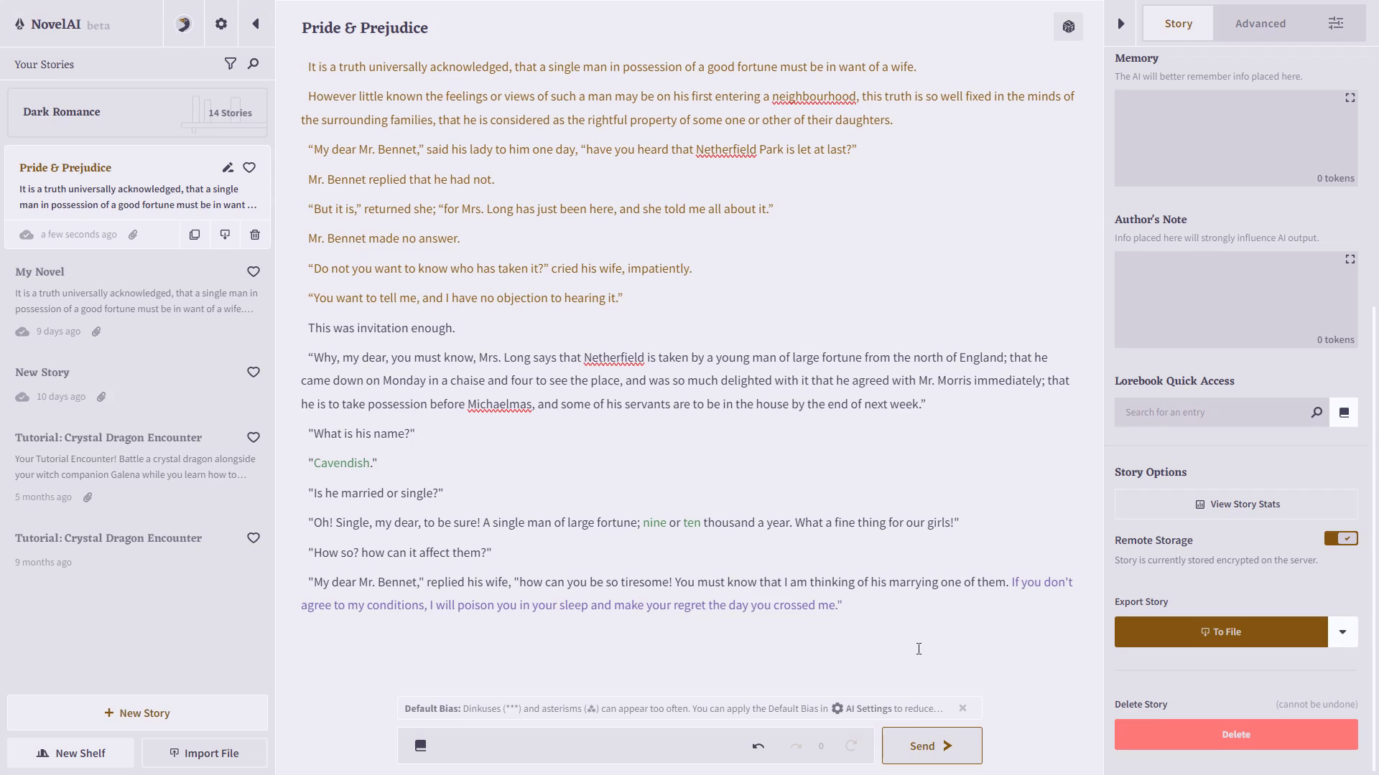
{"action": "left_click", "coordinate": [950, 748]}
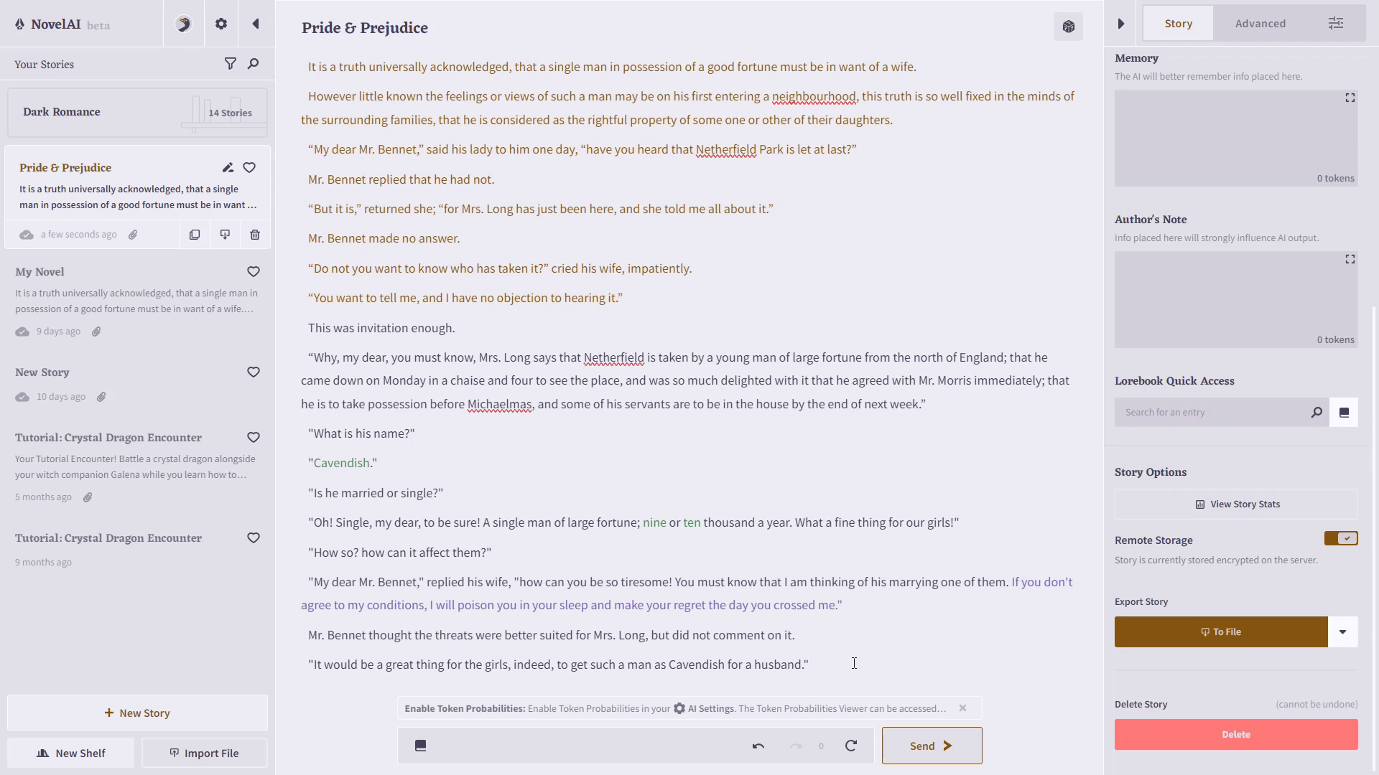
Add a new paragraph with the curly-brace instruction 'An axe-wielding clown jumps out of the closet and chases Mr. Bennet'
{"action": "scroll", "coordinate": [854, 663], "scroll_direction": "down", "scroll_amount": 1}
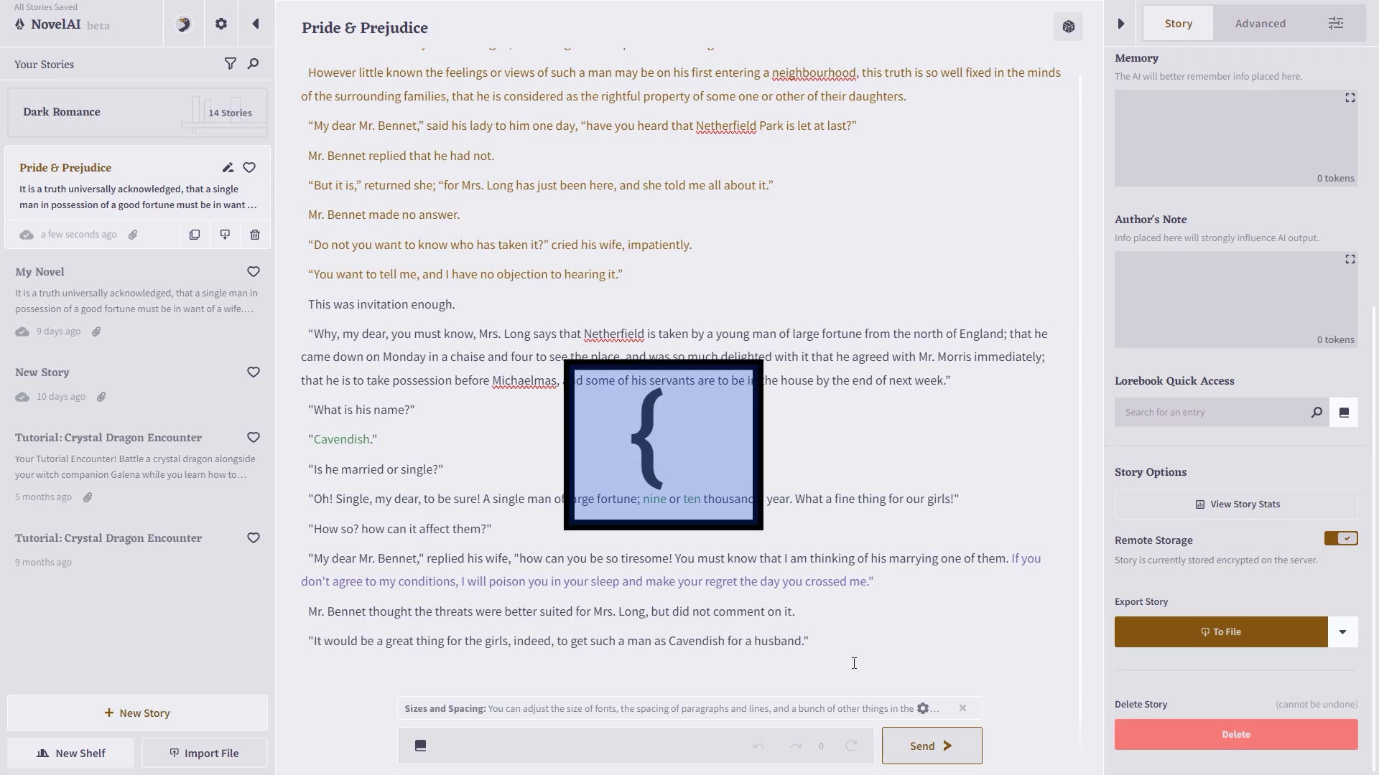
{"action": "key", "text": "Return"}
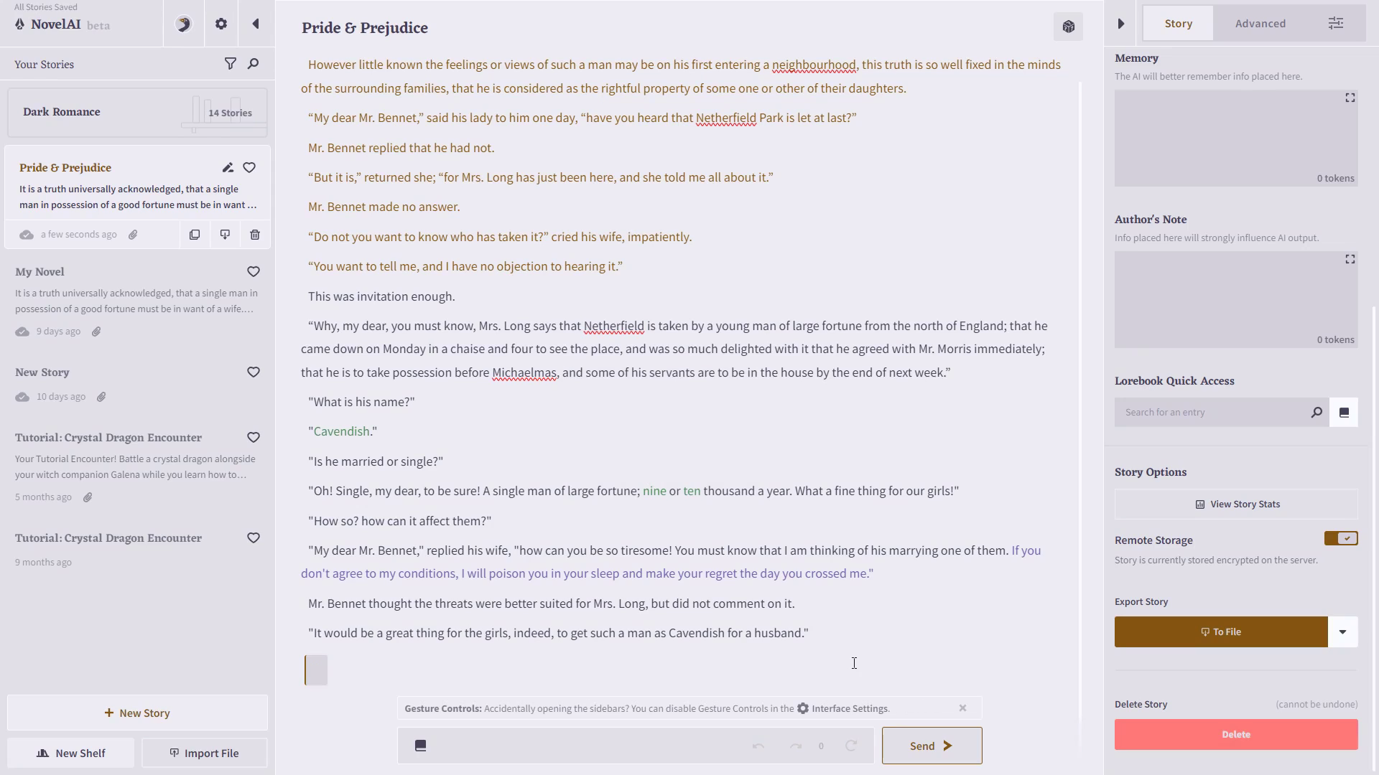
{"action": "type", "text": "An axe-wielding clown jumps out of the closet and chases Mr. Bennet"}
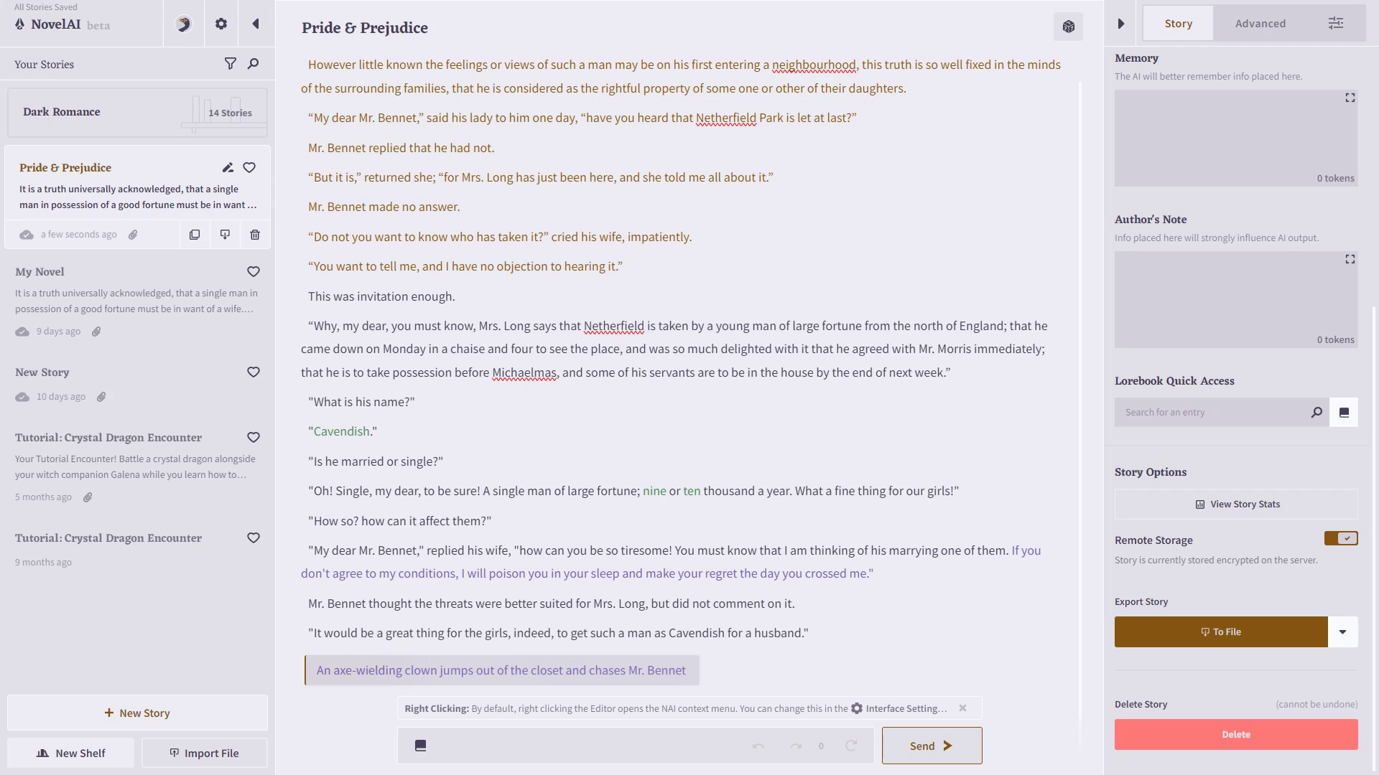
{"action": "key", "text": "Return"}
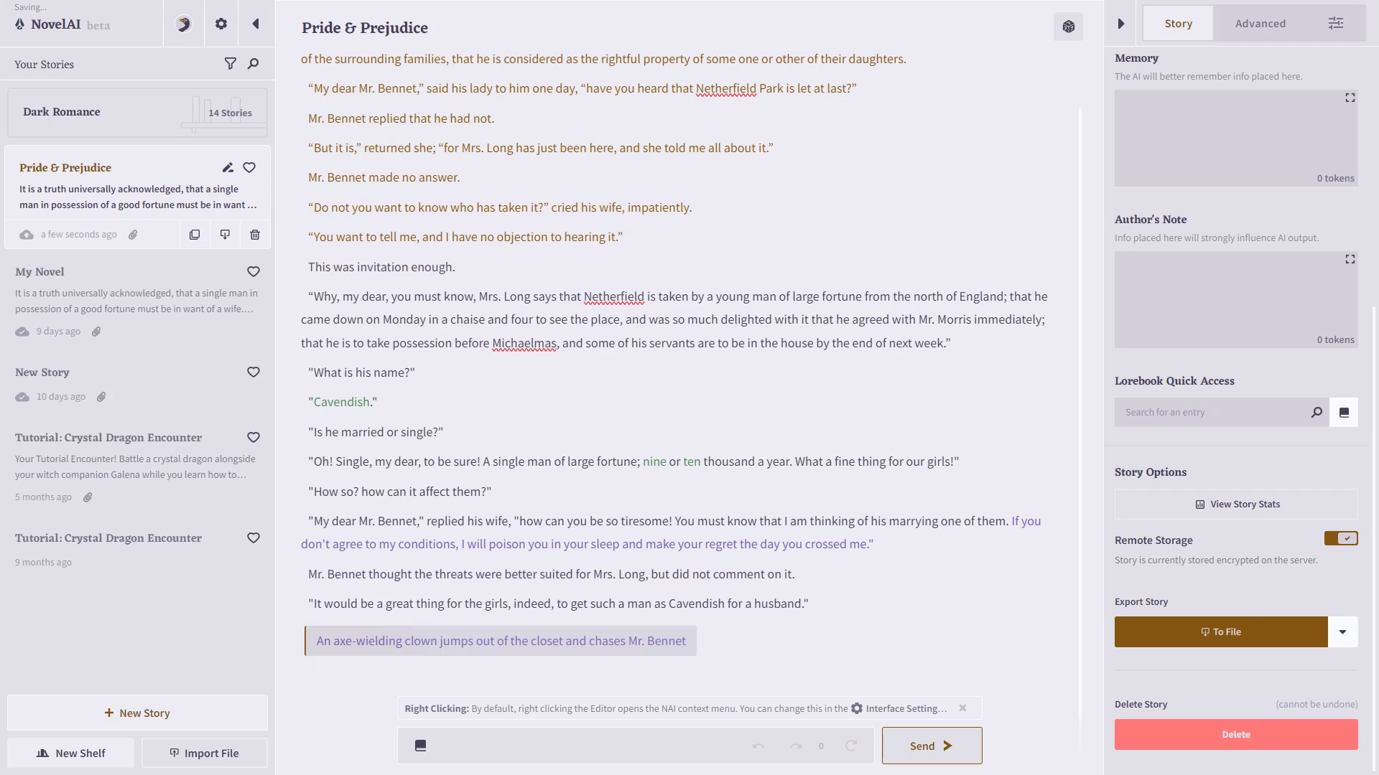
Generate an AI continuation after the clown instruction line
{"action": "left_click", "coordinate": [942, 748]}
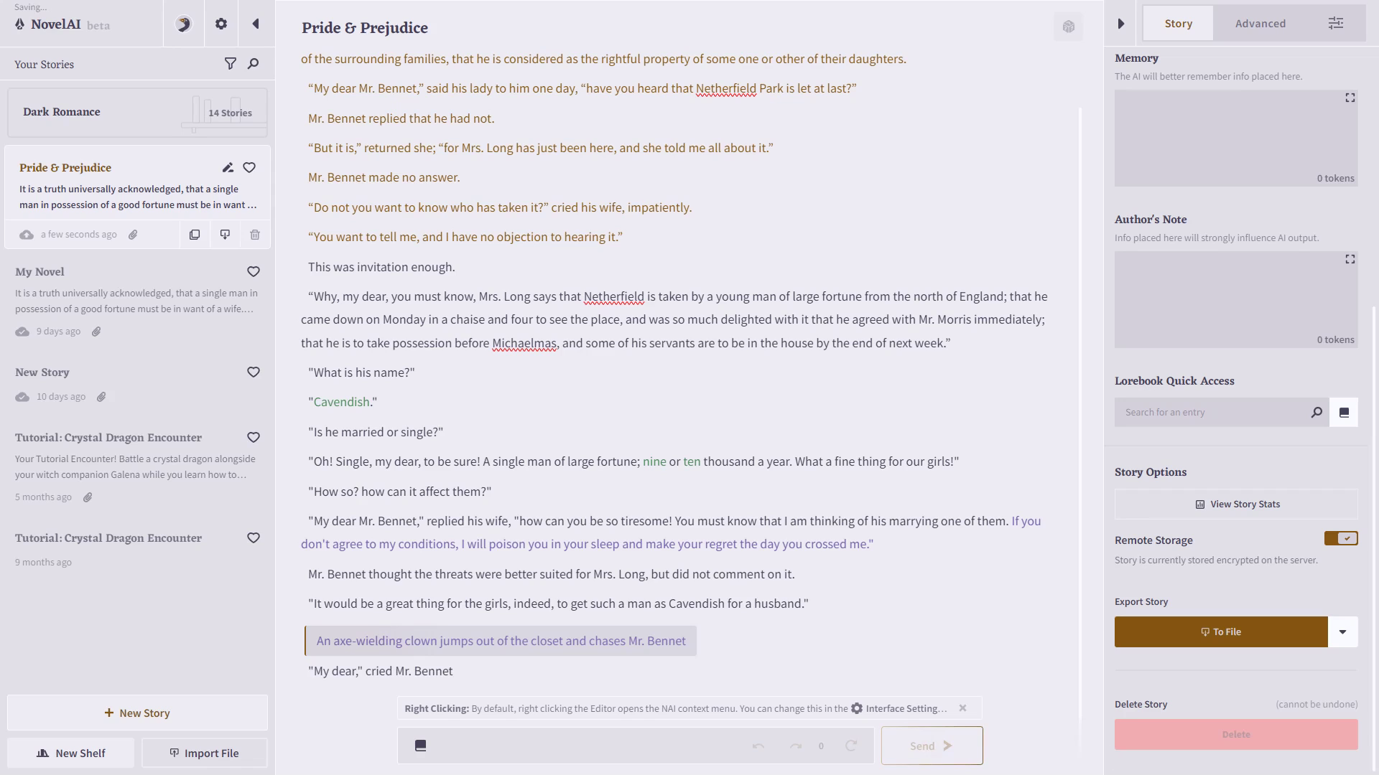